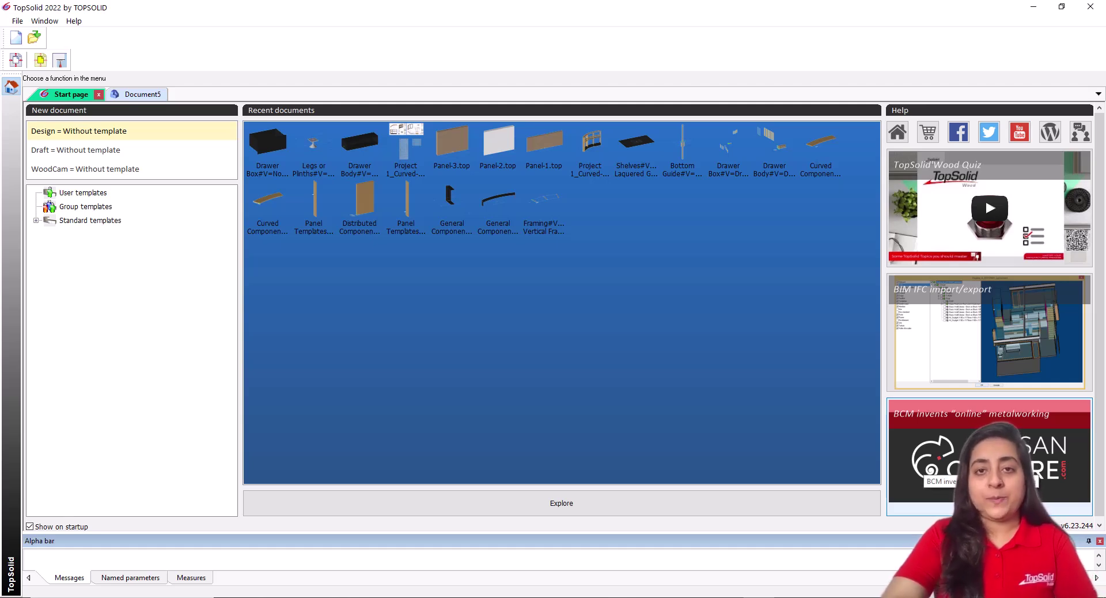
Browse the computer for a document to open, then close the file browser without opening anything
left_click(962, 337)
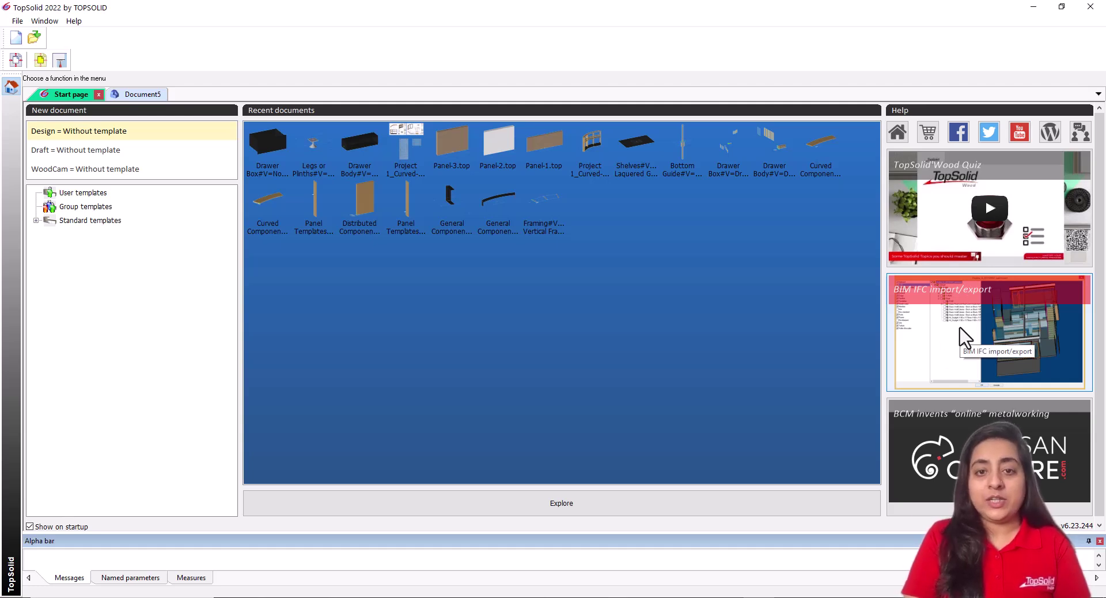
left_click(945, 195)
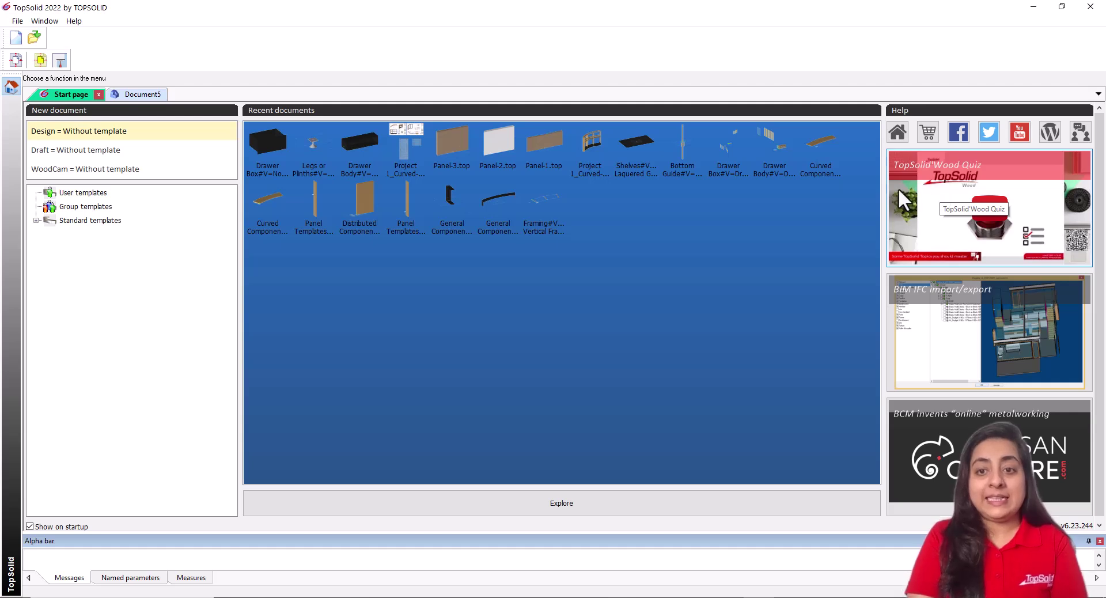
left_click(639, 284)
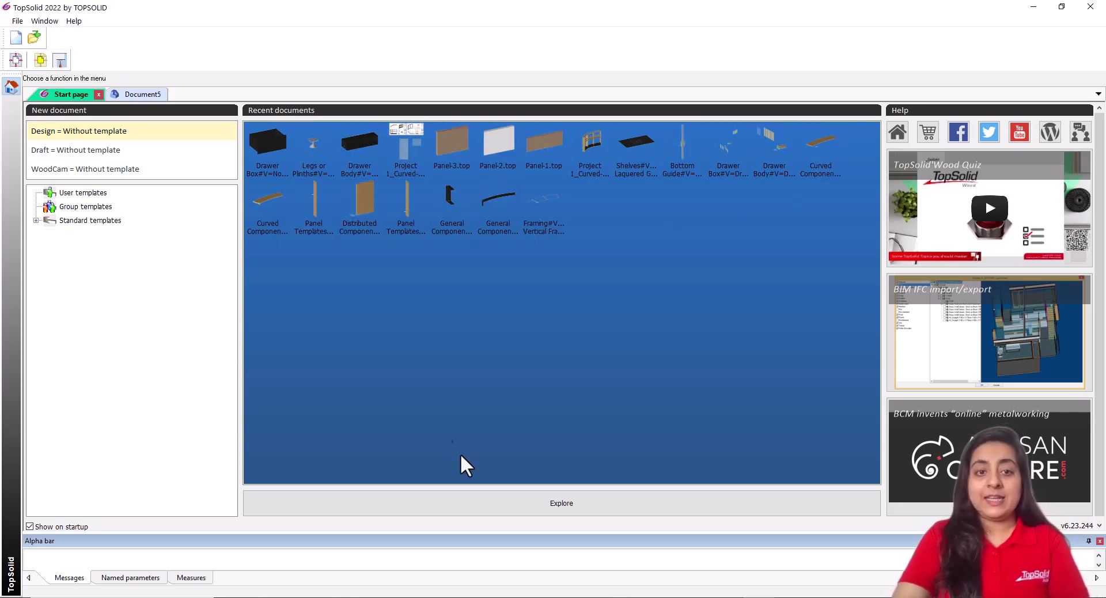
left_click(564, 502)
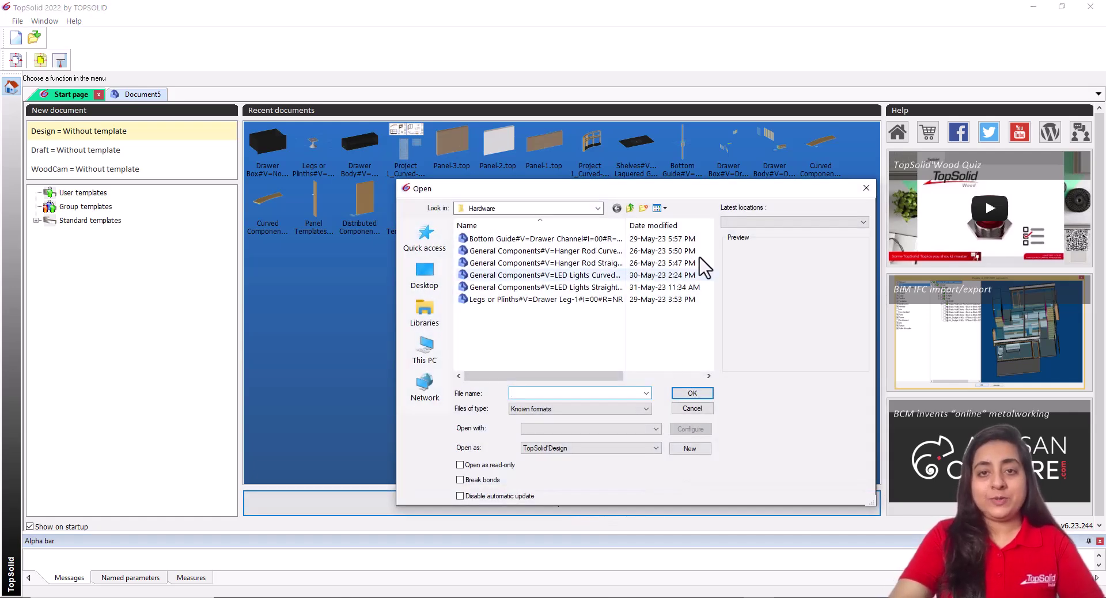
left_click(866, 188)
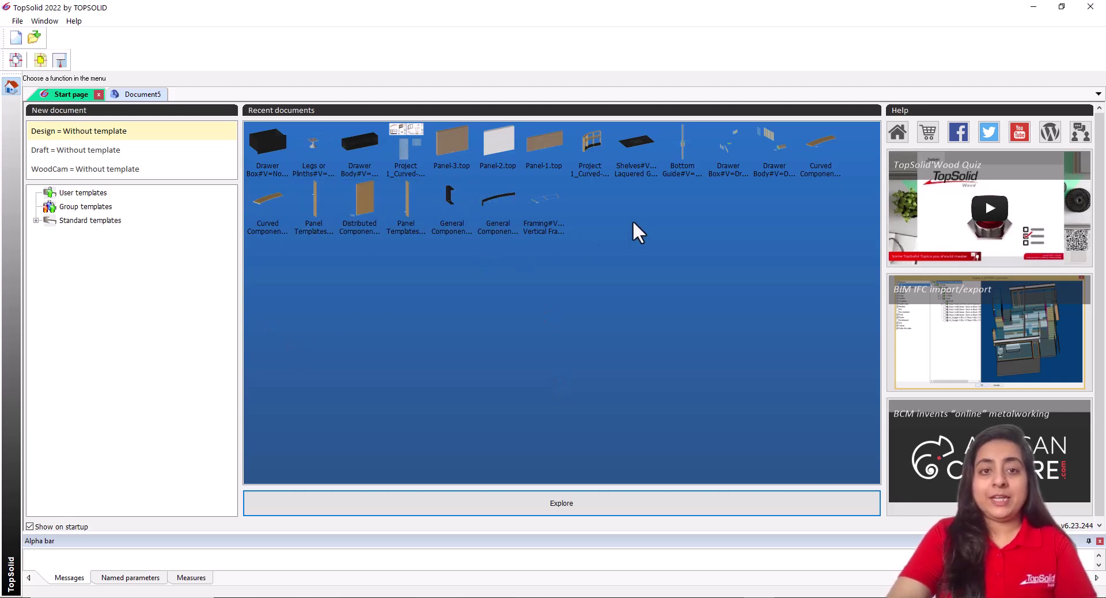
Open the Shelves Black Laquered Glass document, return to the start page, then pin and unpin Panel-1.top
left_click(641, 147)
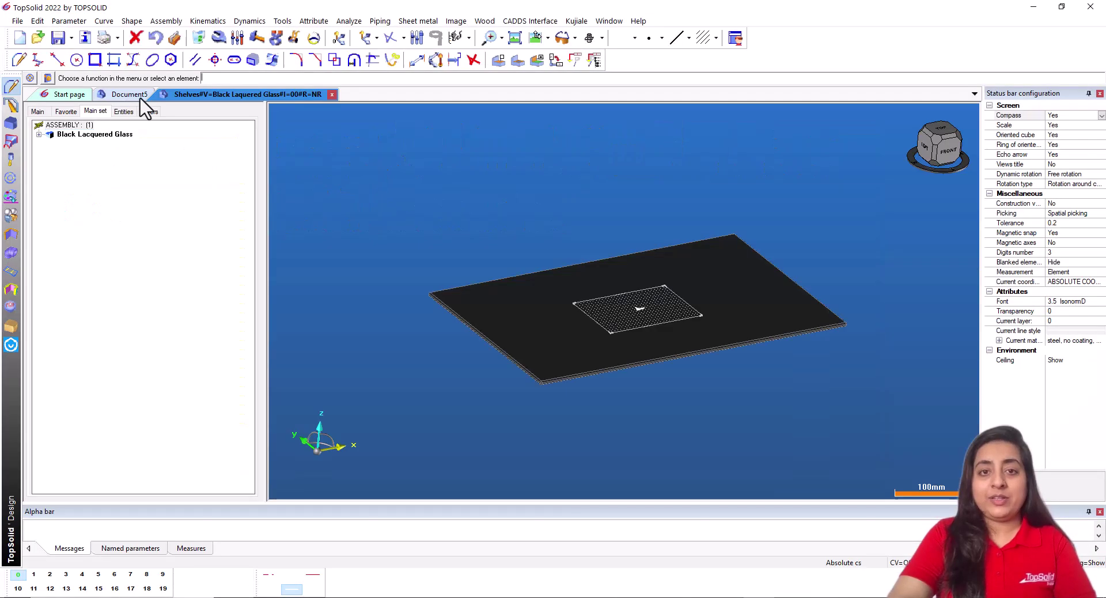
left_click(64, 94)
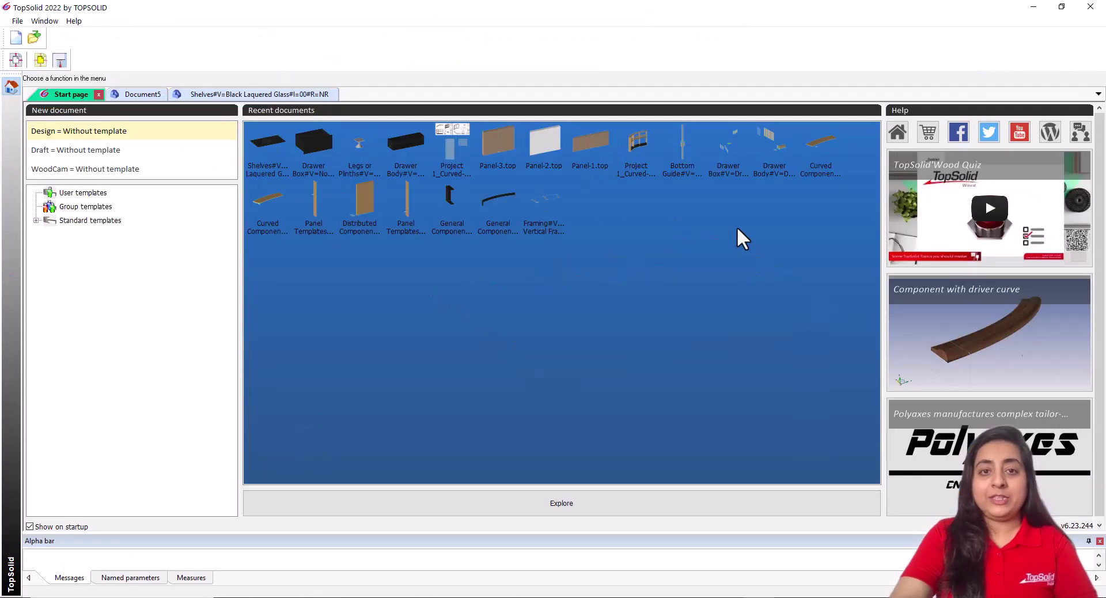
right_click(600, 161)
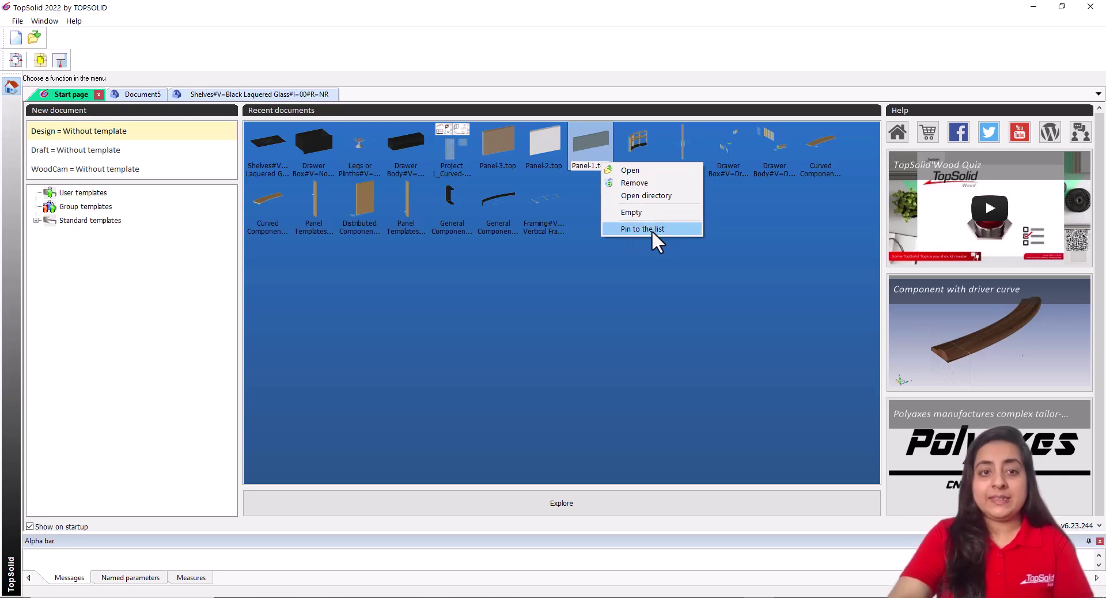
left_click(644, 229)
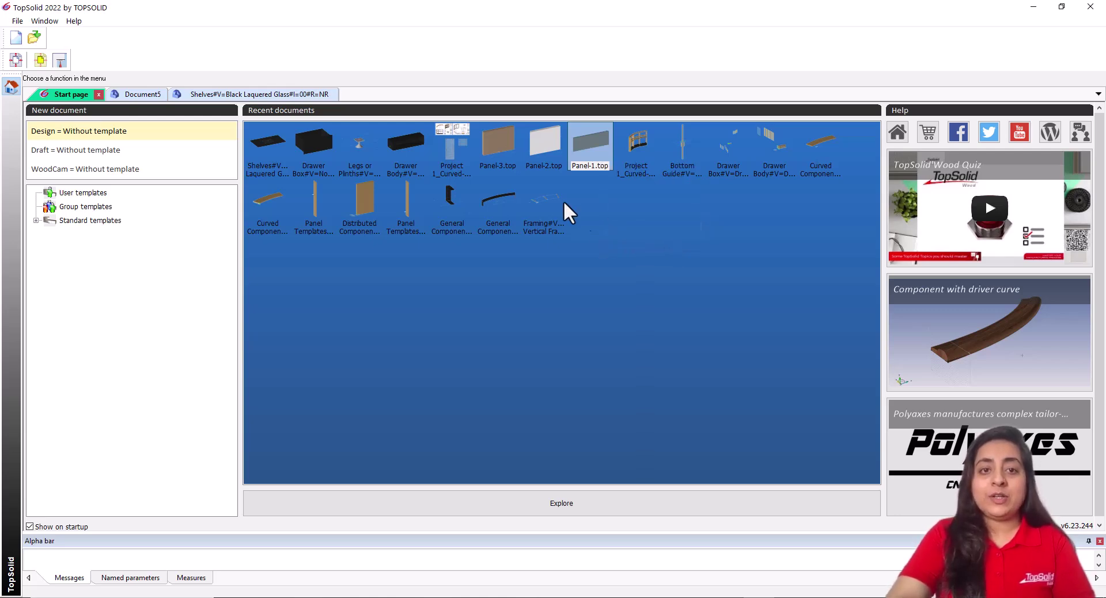
right_click(273, 134)
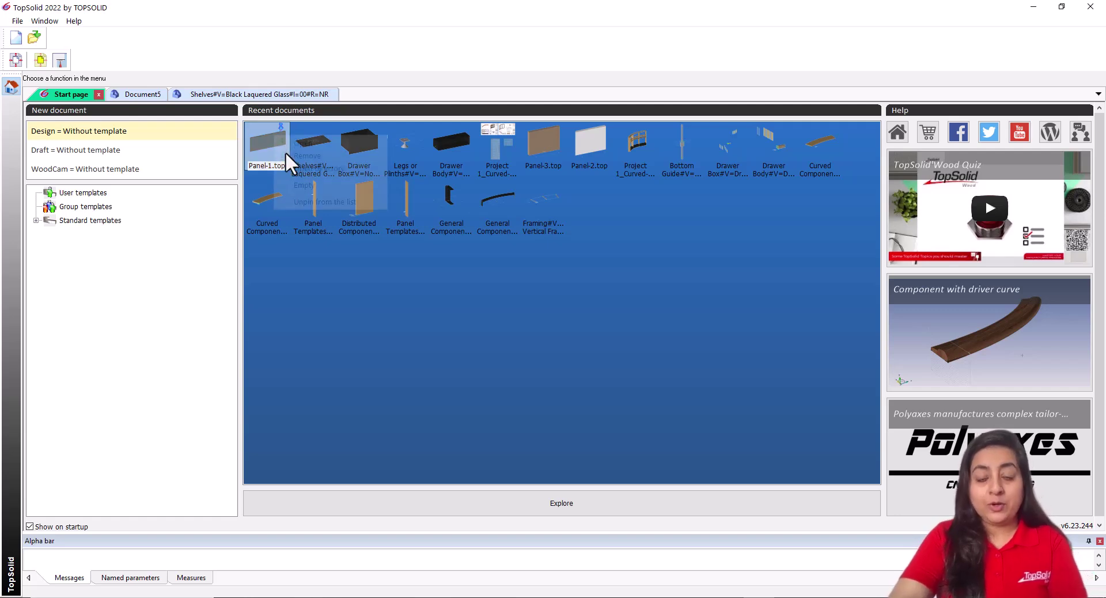
left_click(319, 201)
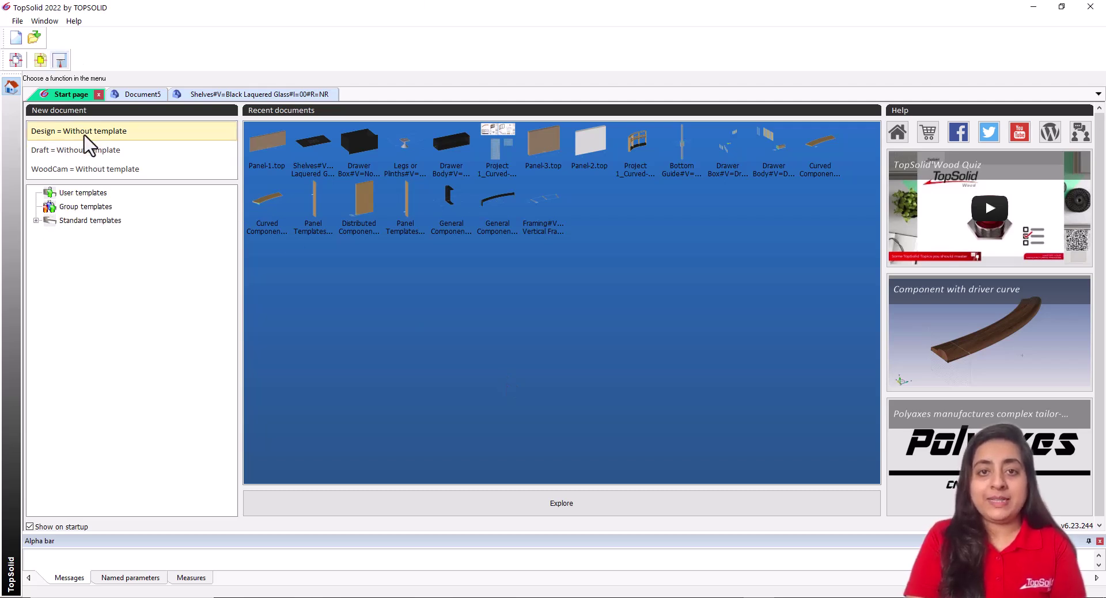
Look through the Associative and Free CSystem standard templates, then create a Design document without template
left_click(36, 220)
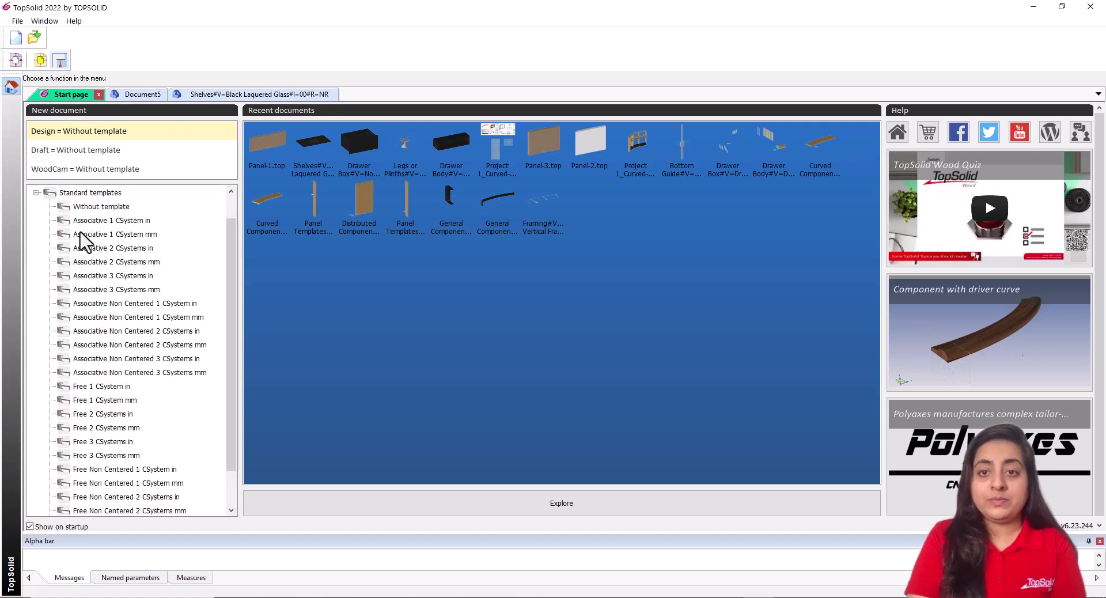
left_click(95, 208)
left_click(110, 234)
left_click(115, 289)
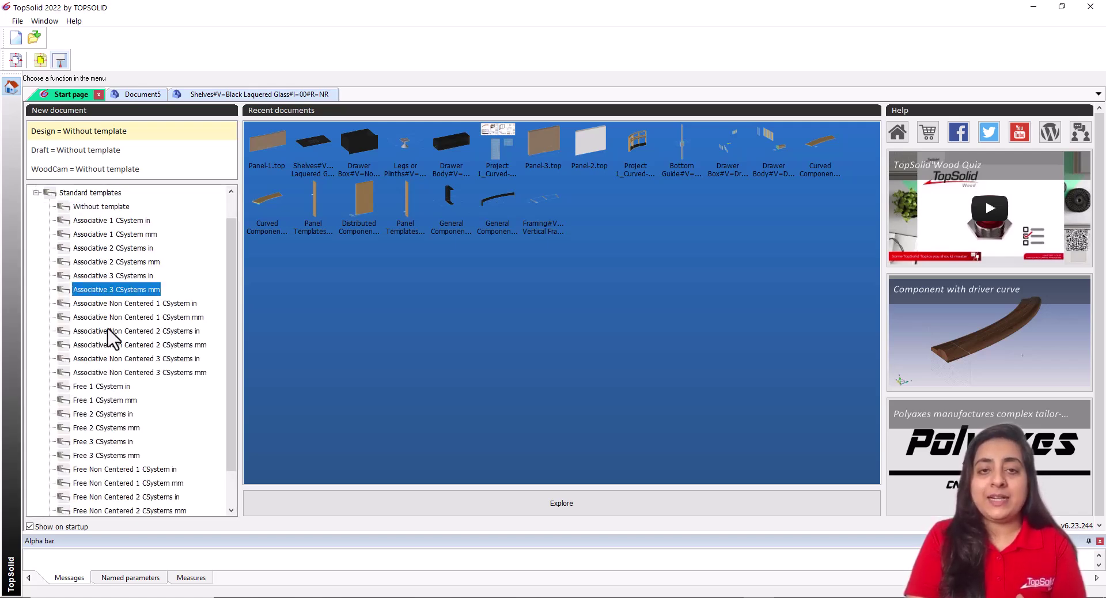
left_click(118, 372)
left_click(104, 457)
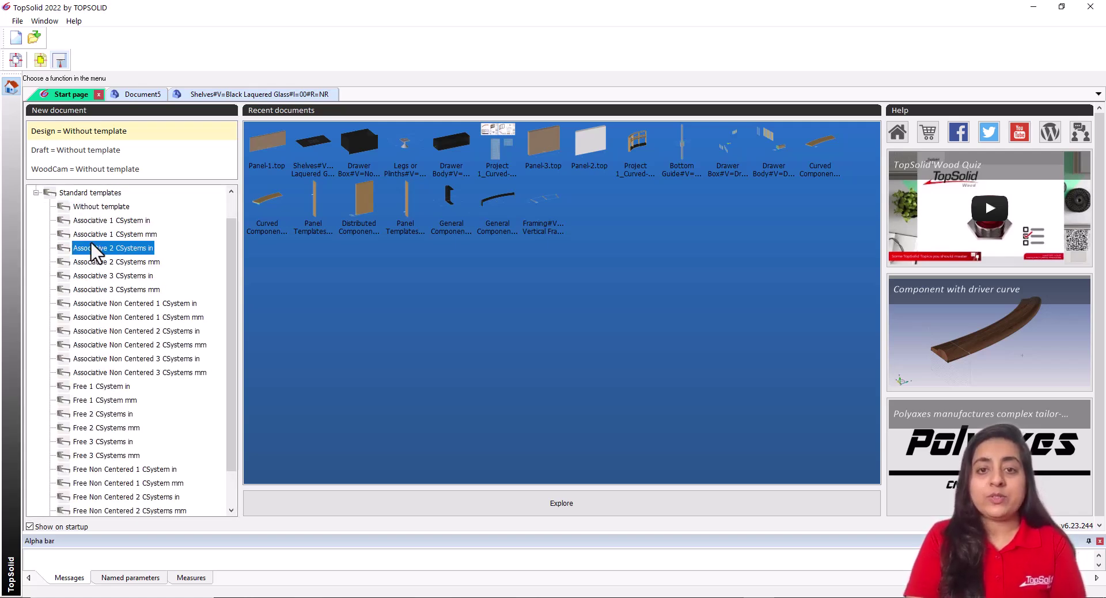
left_click(92, 247)
left_click(36, 193)
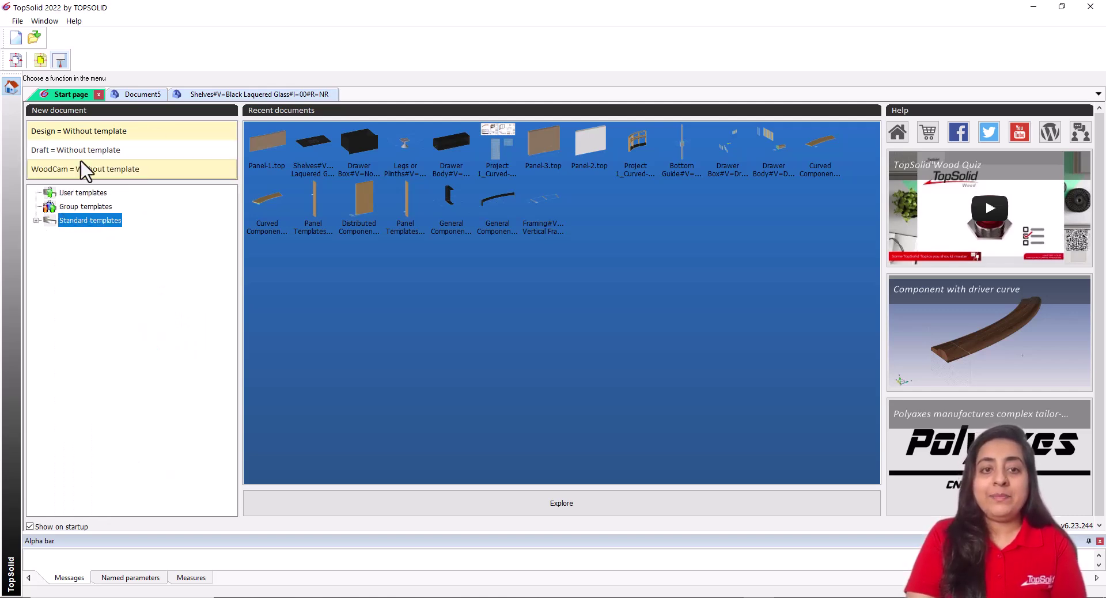
left_click(91, 134)
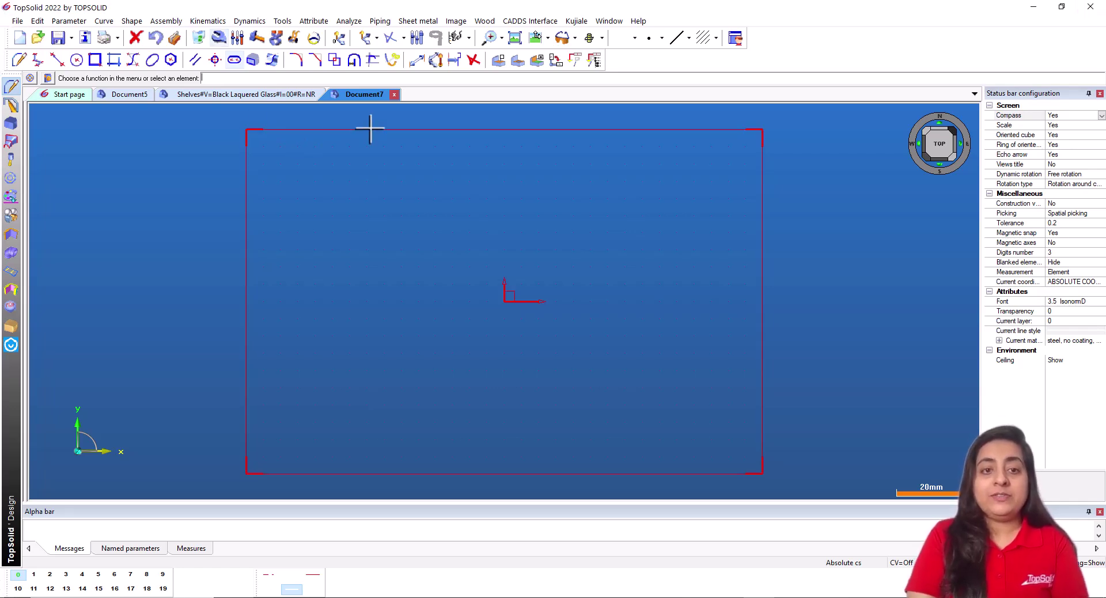
scroll(454, 214, "down", 3)
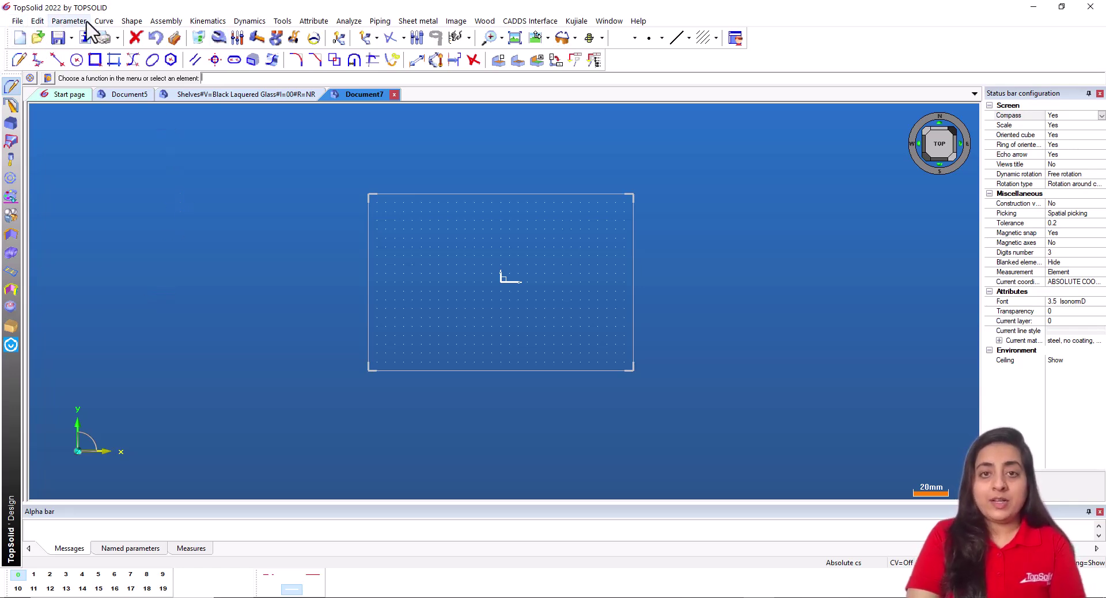
left_click(131, 21)
left_click(207, 21)
left_click(207, 21)
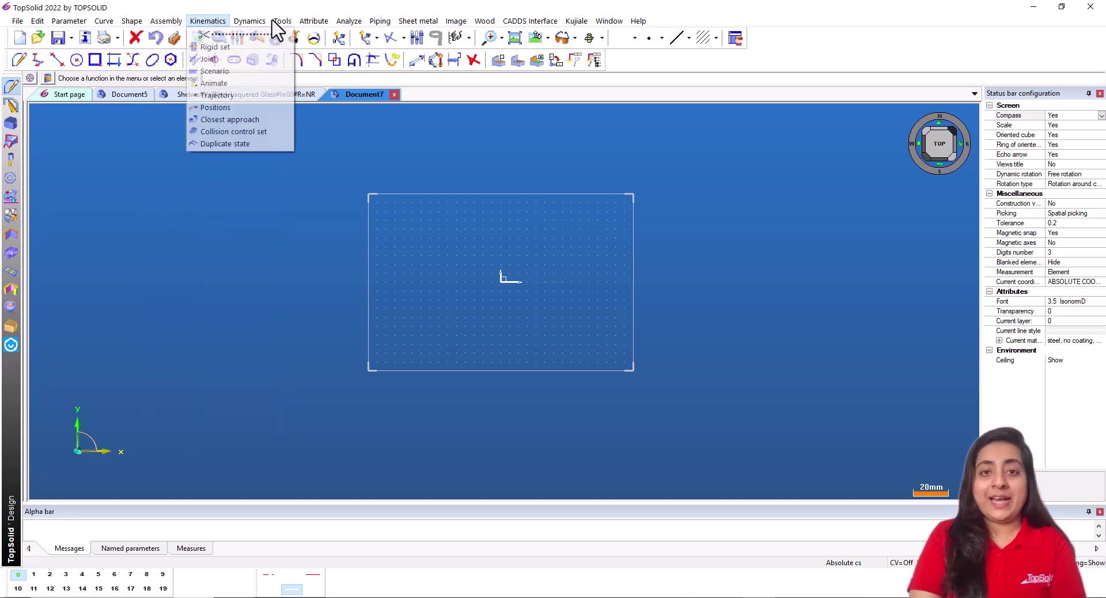
left_click(240, 55)
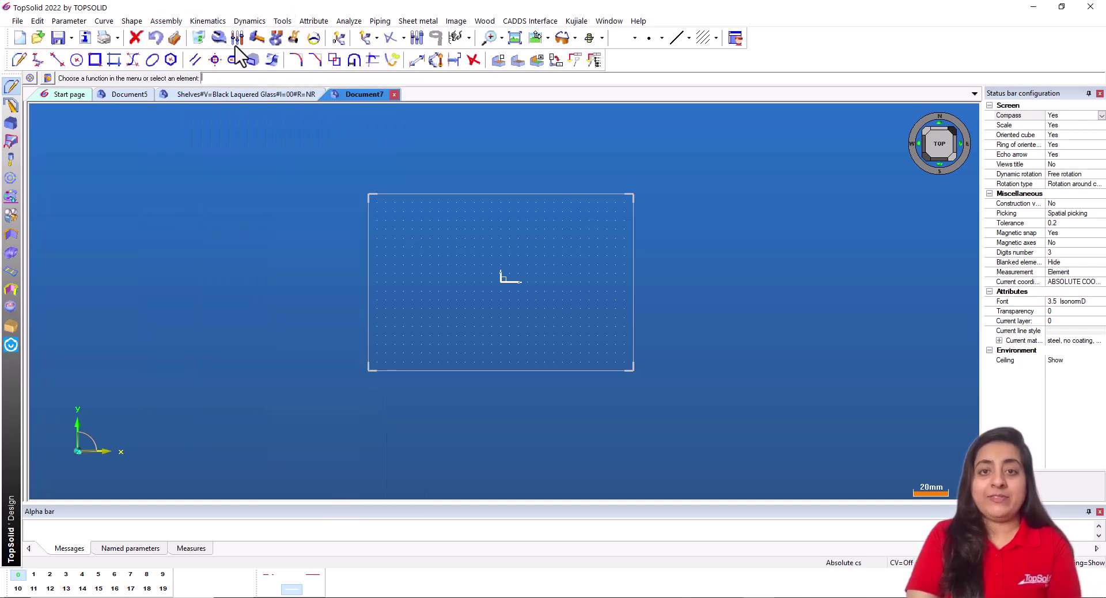
Browse the drawing and WoodCam templates for a new document, then cancel without creating one
left_click(20, 38)
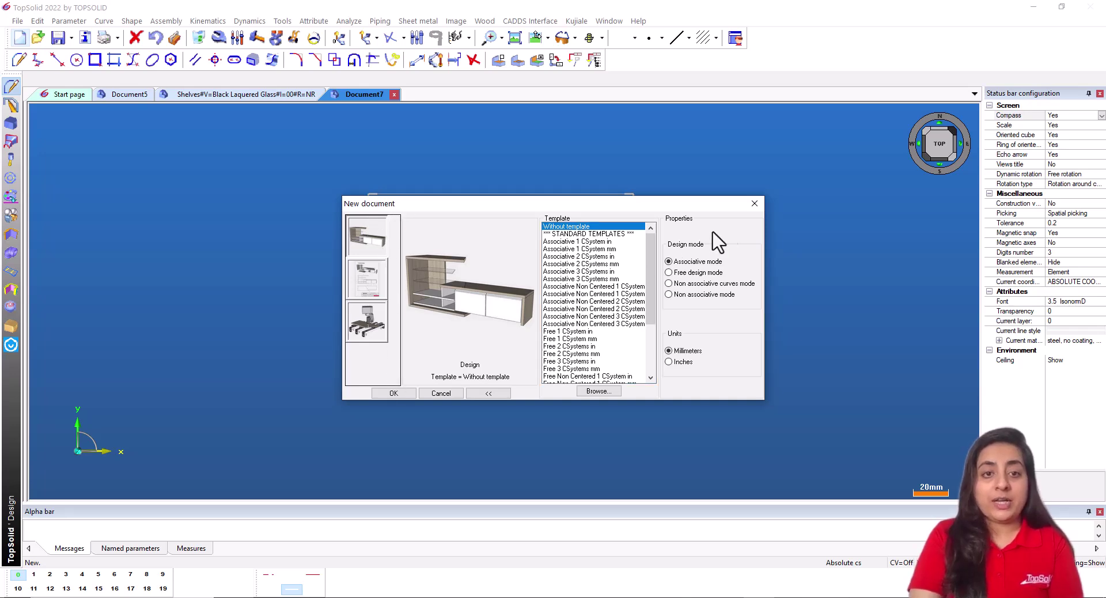
left_click(367, 280)
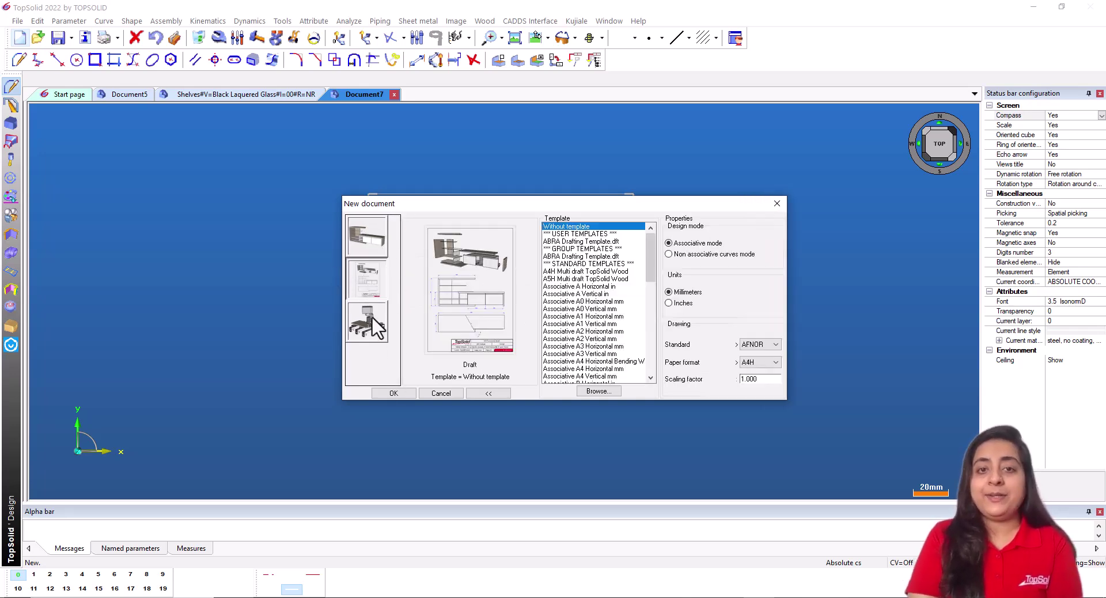
left_click(368, 321)
key("Return")
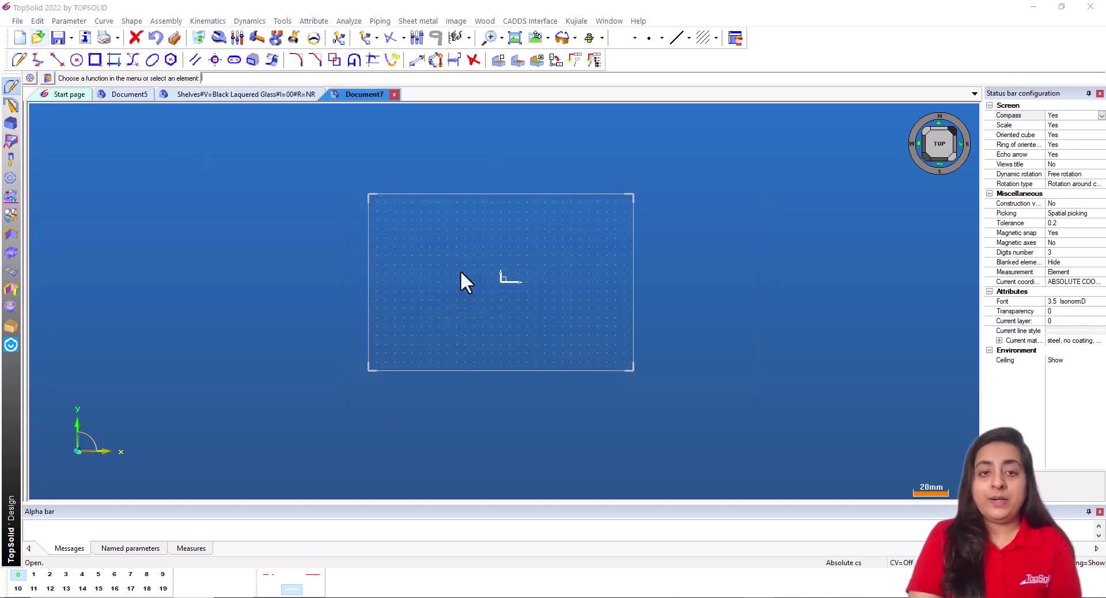
Bring up the Open dialog with Ctrl+O, close it unused, and show the Save options
key("ctrl+o")
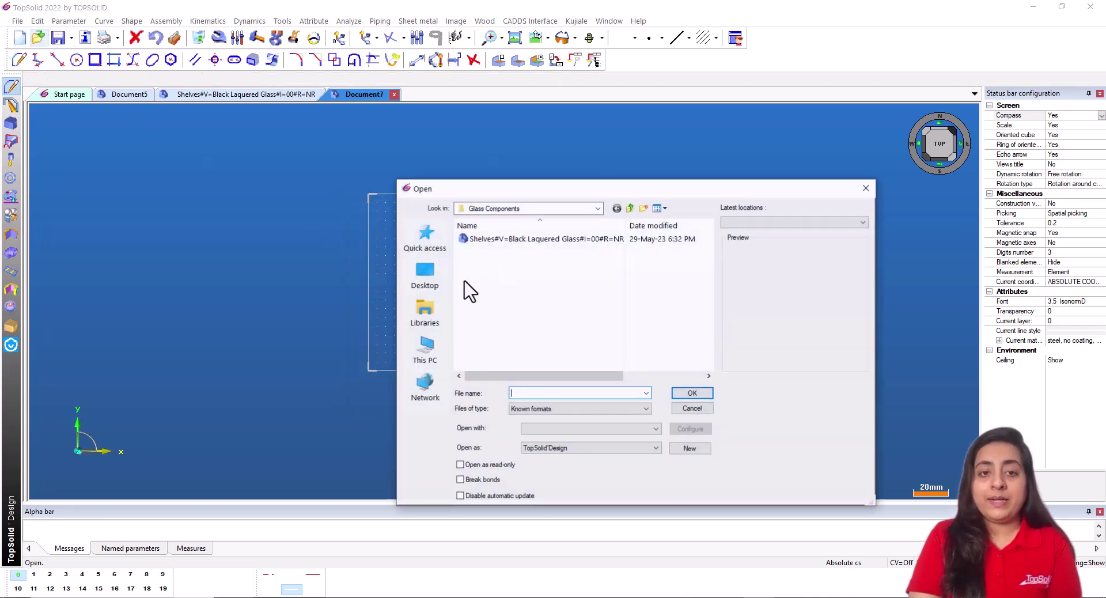
left_click(865, 187)
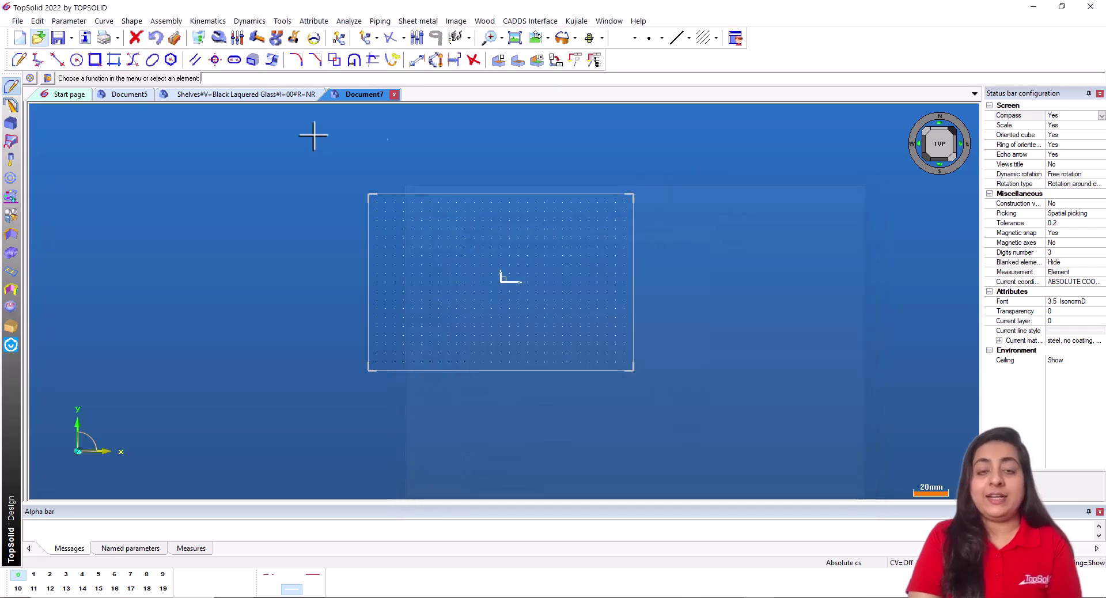
left_click(72, 38)
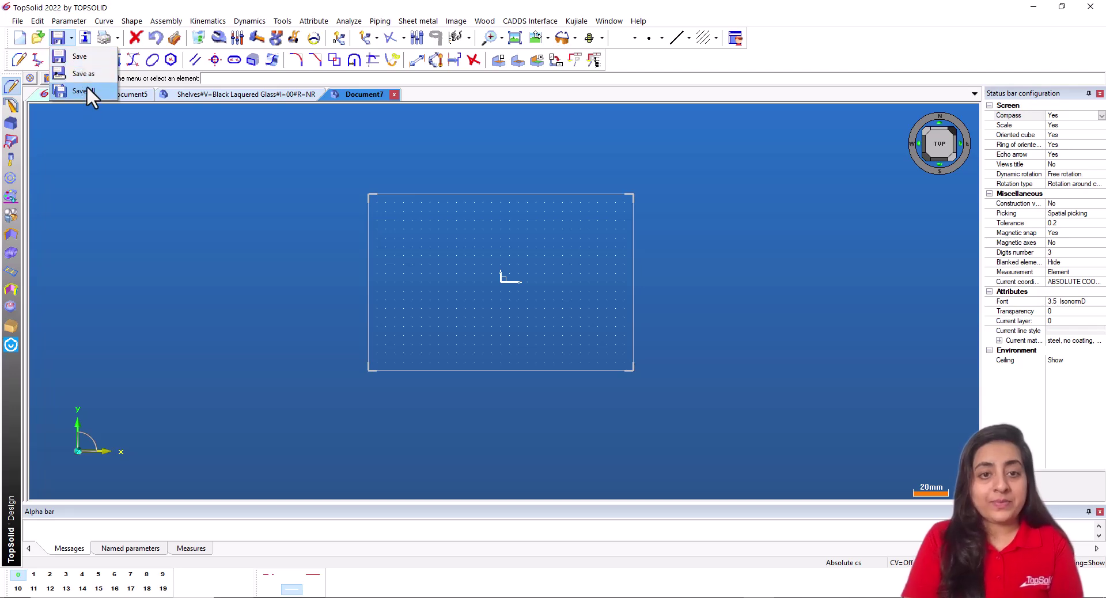
Close the Save dropdown without saving Document7
left_click(95, 45)
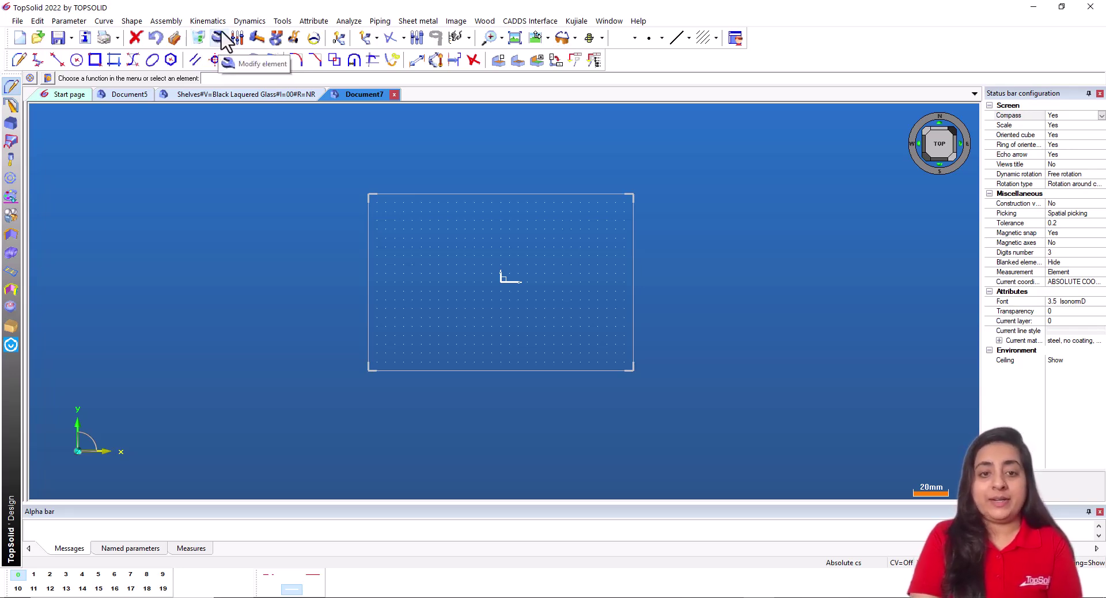
Zoom in with Zoom fix on point, fit the drawing frame to the viewport, and show view options
left_click(500, 39)
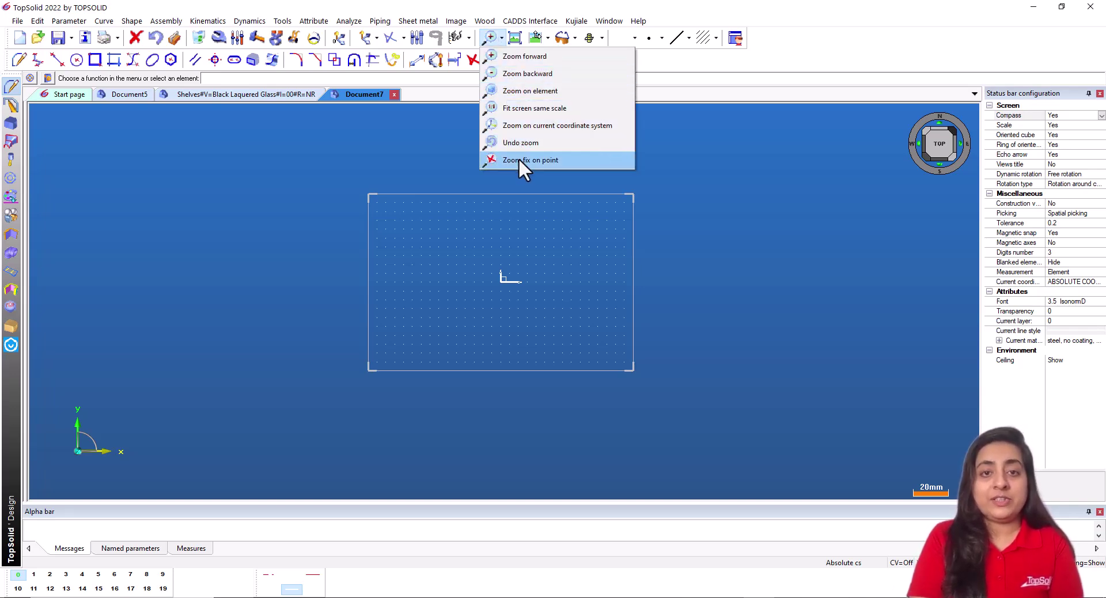
left_click(515, 40)
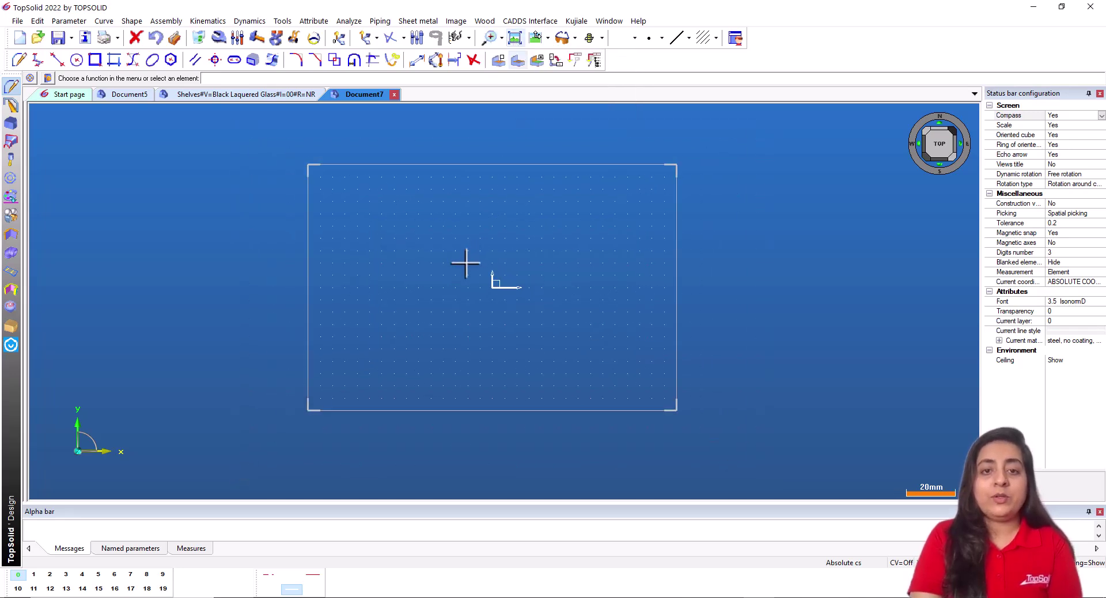
scroll(315, 282, "up", 1)
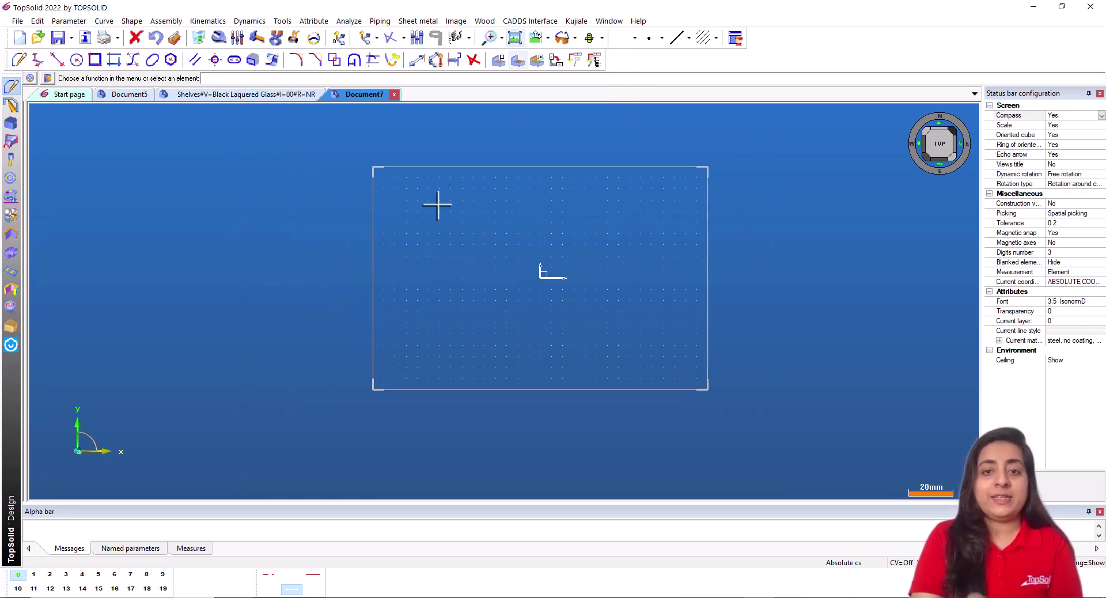
left_click(519, 40)
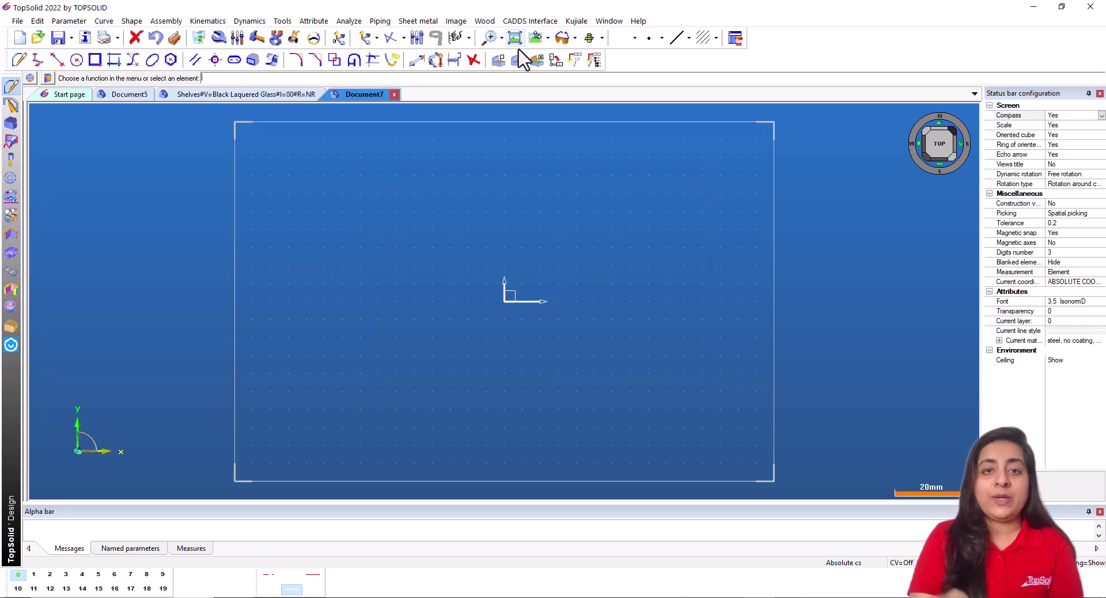
left_click(548, 38)
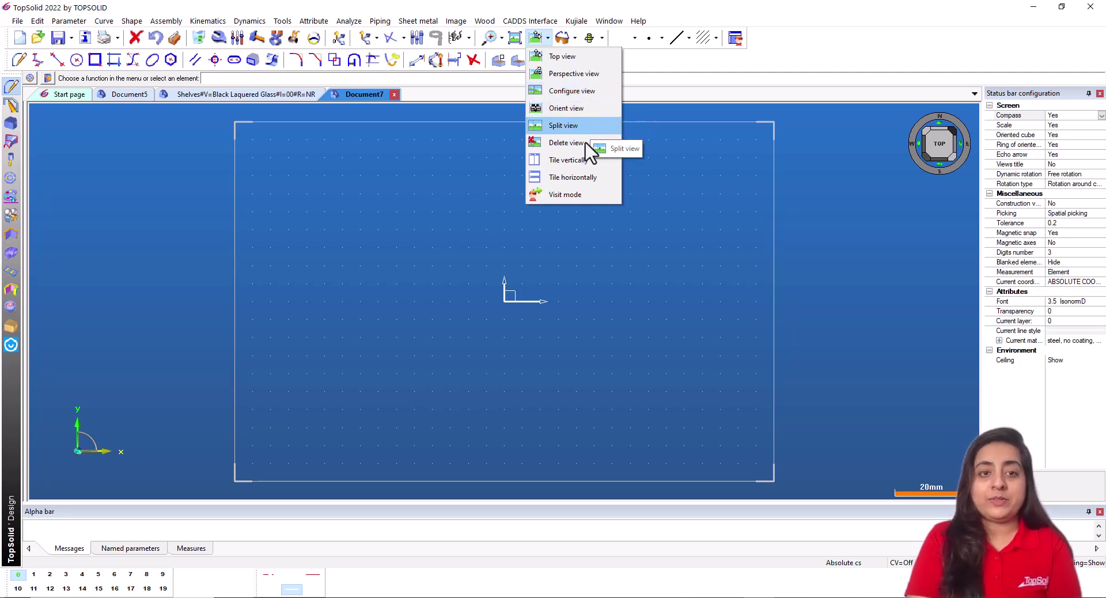
Browse the element visibility modes, start hiding elements, and look through the additional icon flyout
left_click(574, 38)
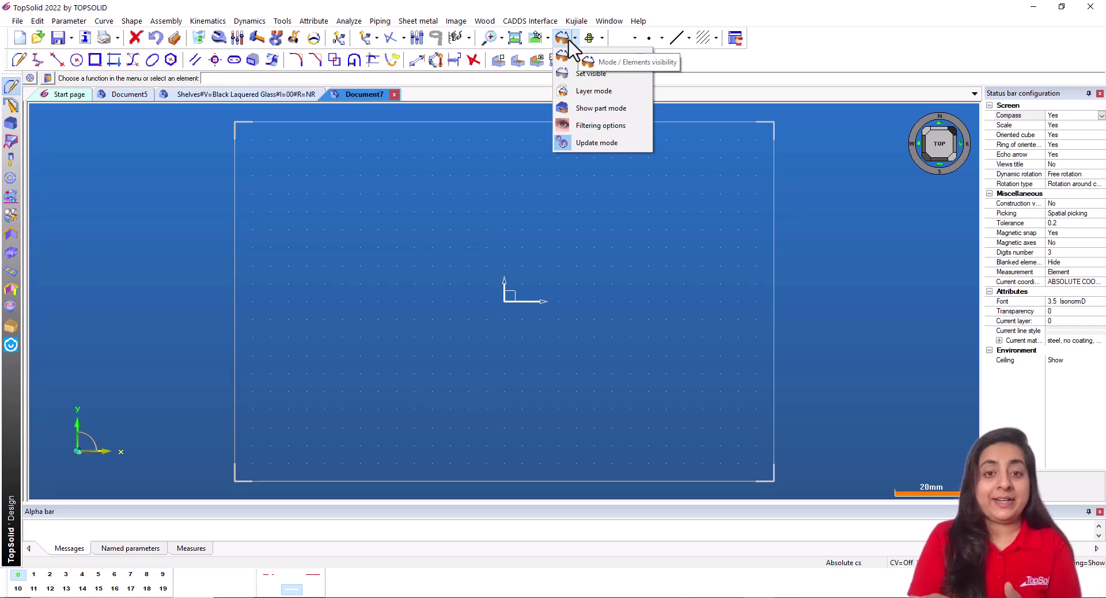
left_click(569, 40)
left_click(578, 38)
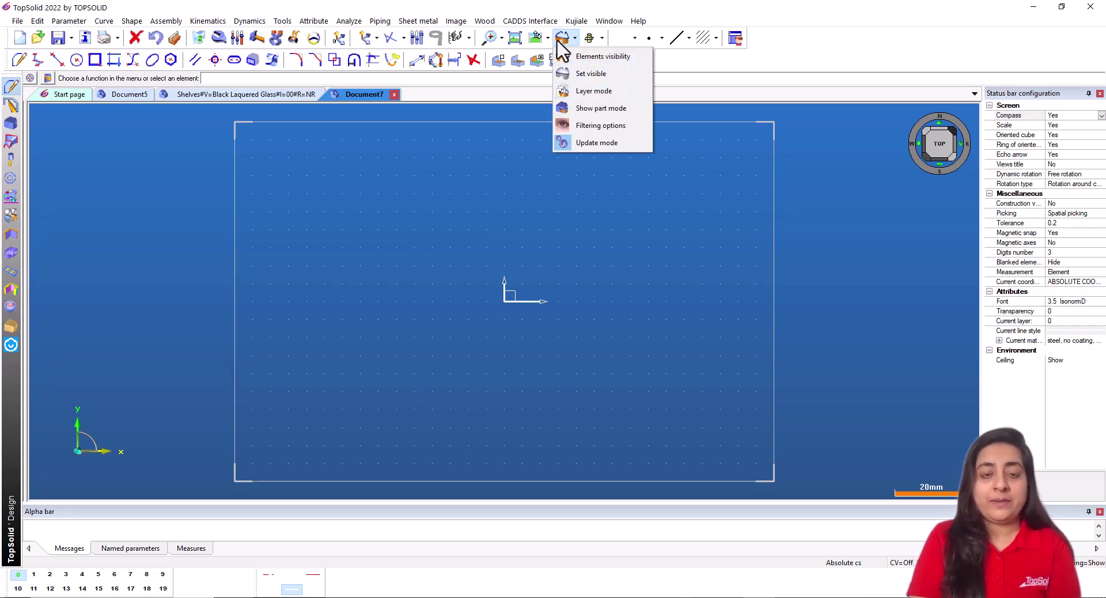
left_click(557, 40)
left_click(569, 40)
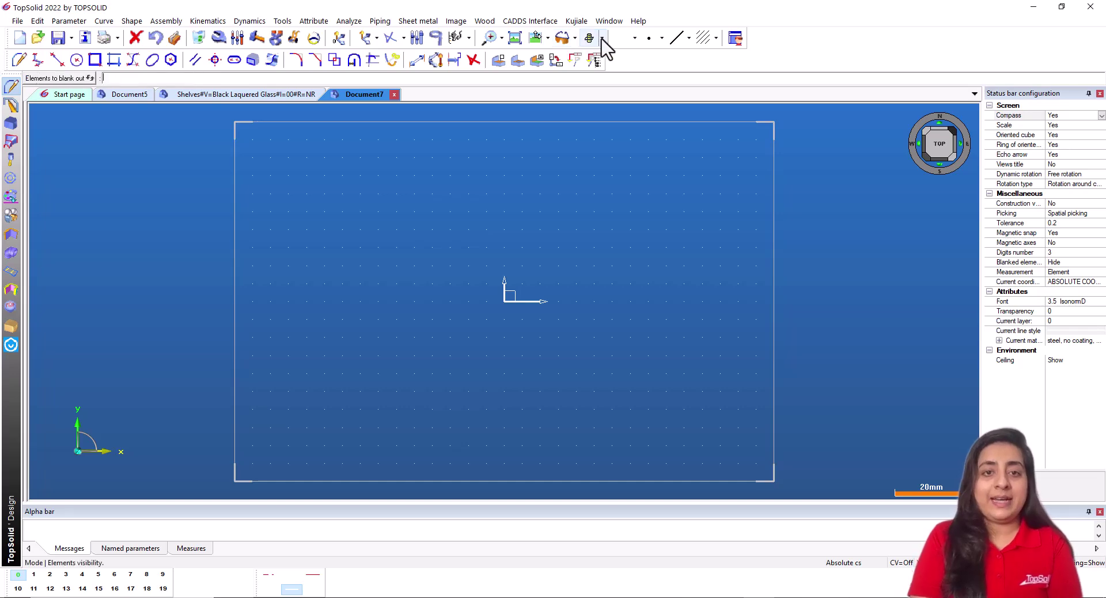
left_click(602, 39)
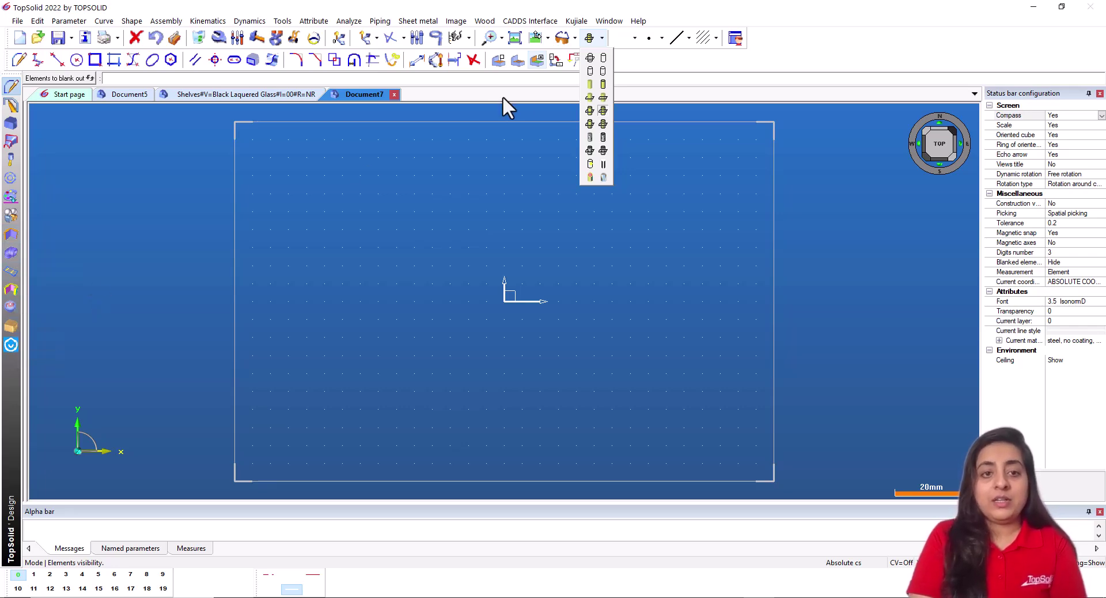
left_click(593, 58)
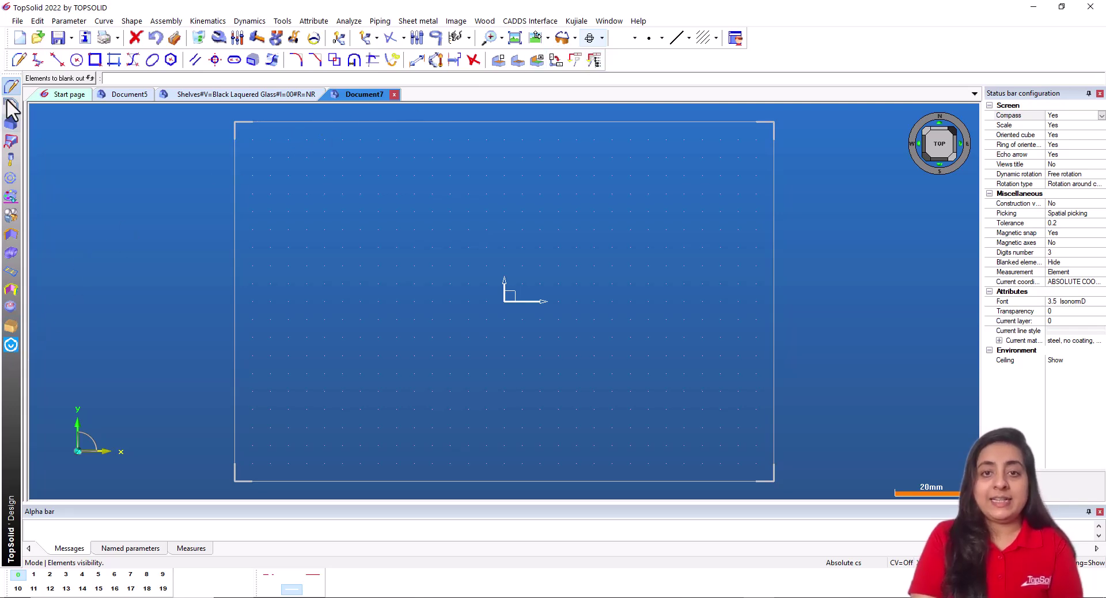
Switch to the Wood design tools, go to Document5, and show the assembly's construction tree
left_click(10, 327)
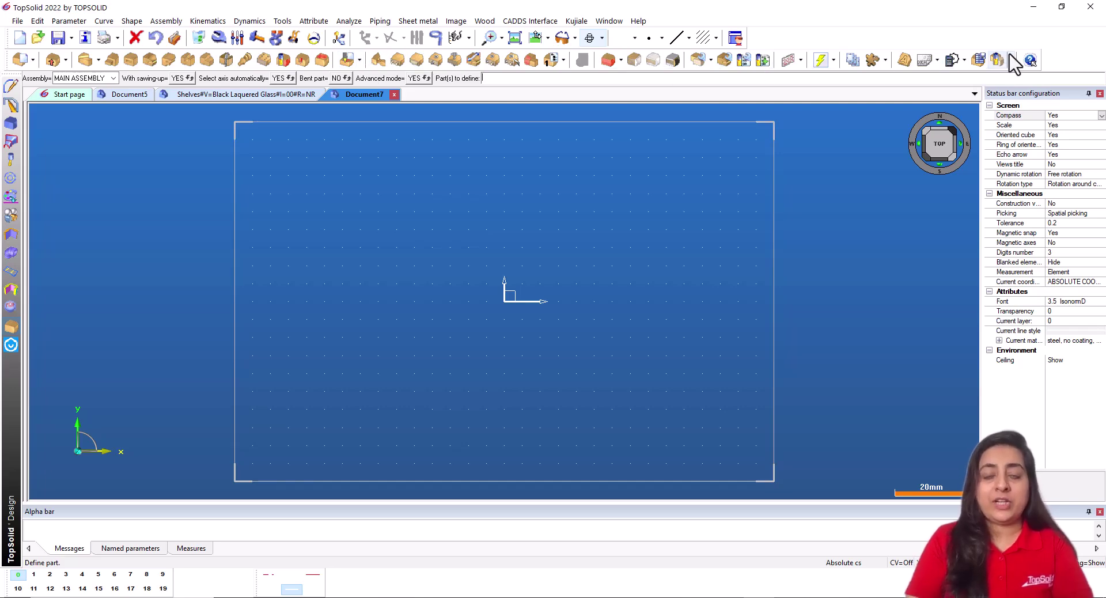
left_click(121, 95)
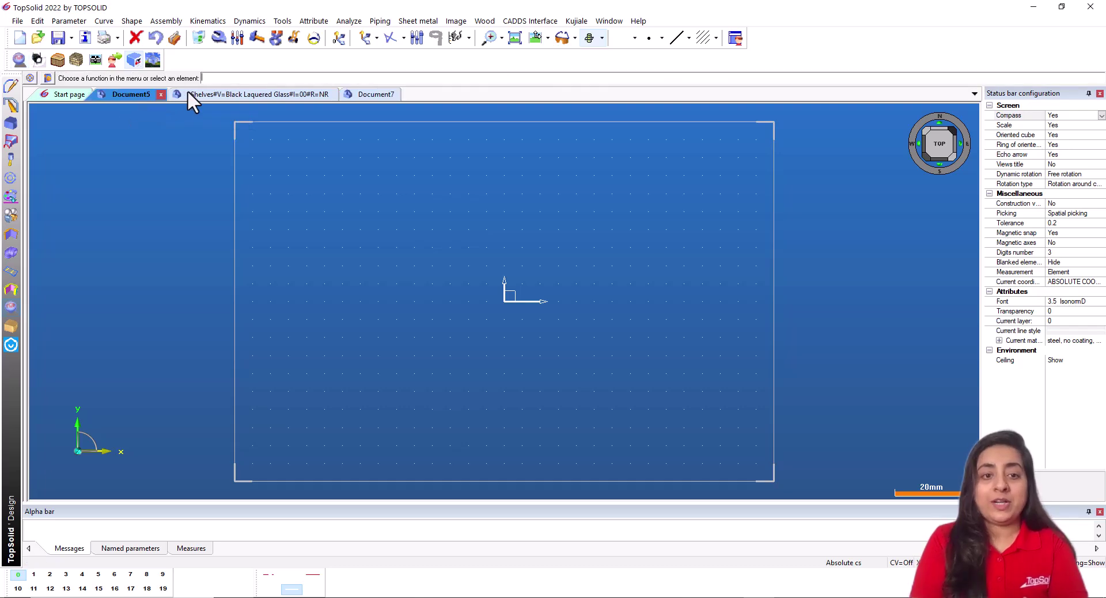
left_click(222, 94)
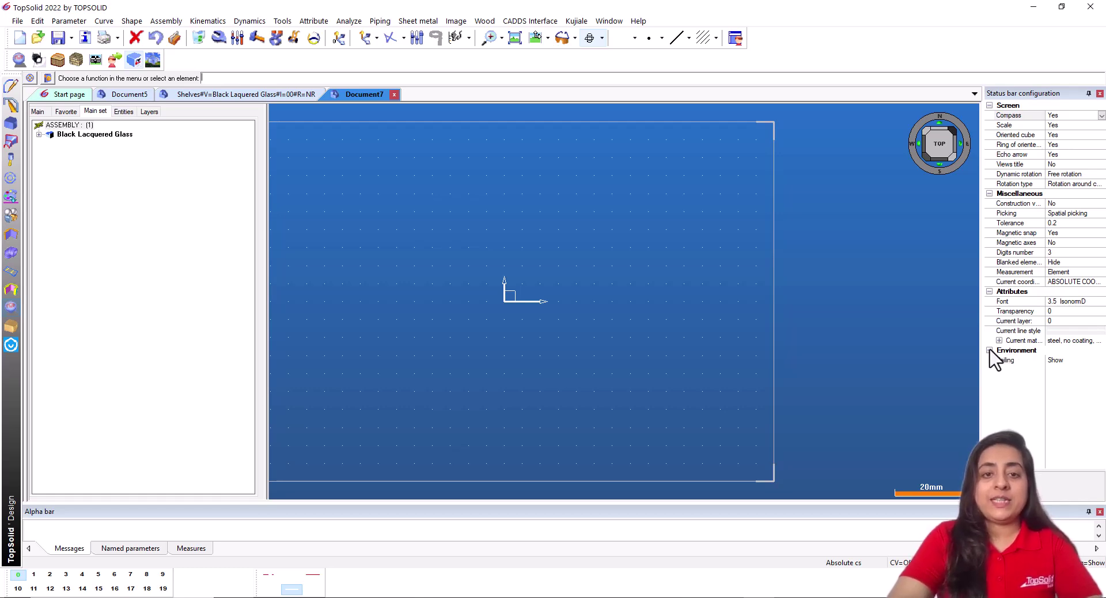
Collapse Screen, expand Environment and Attributes, and view the Font text options without changing them
left_click(1000, 107)
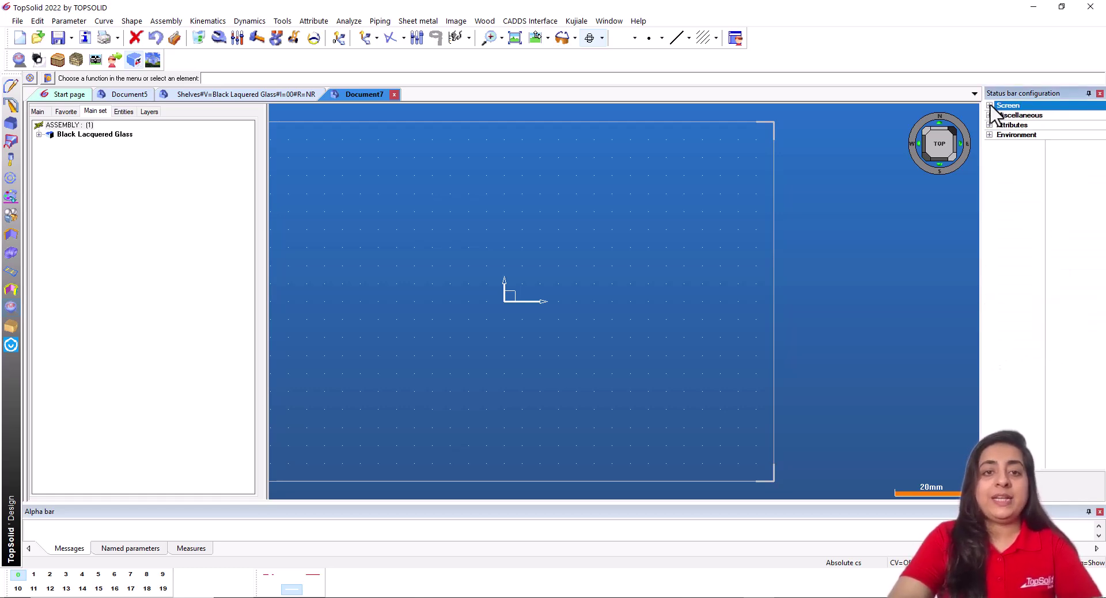
left_click(989, 135)
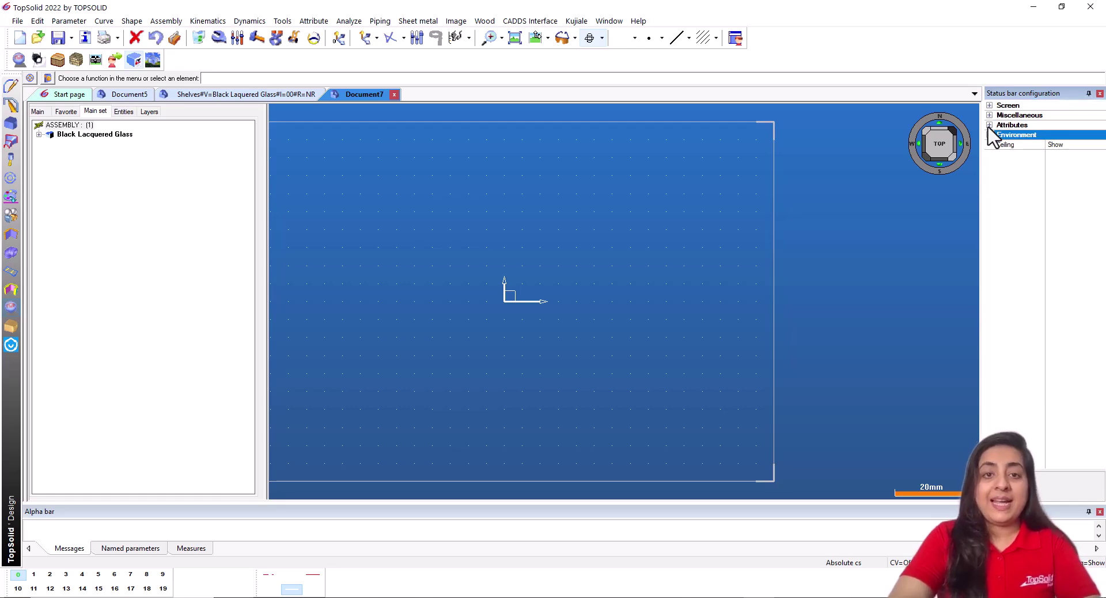
left_click(989, 124)
left_click(1067, 136)
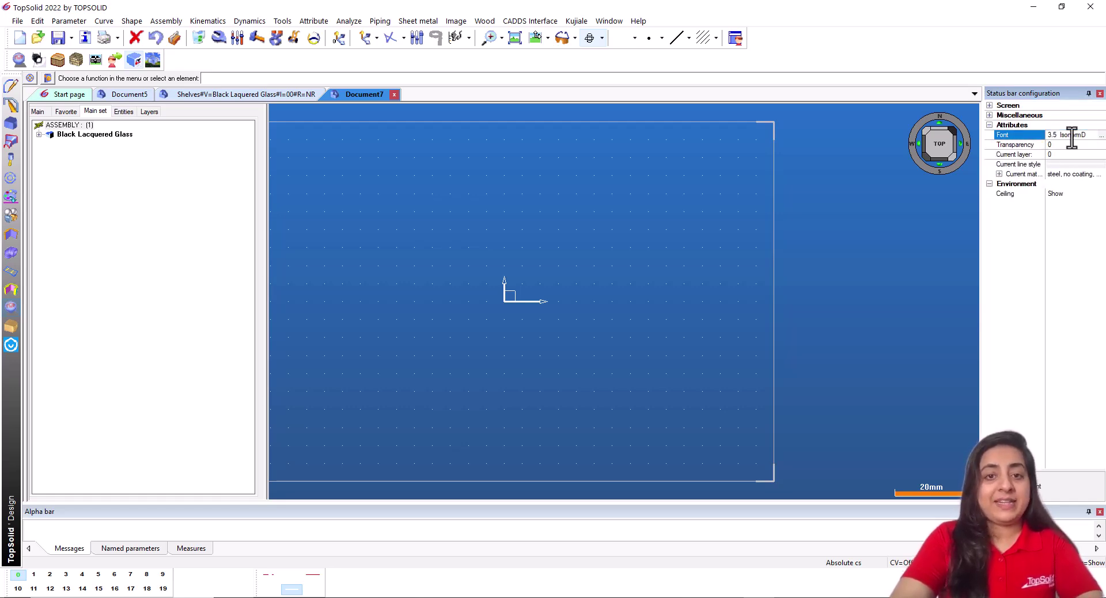
double_click(1071, 136)
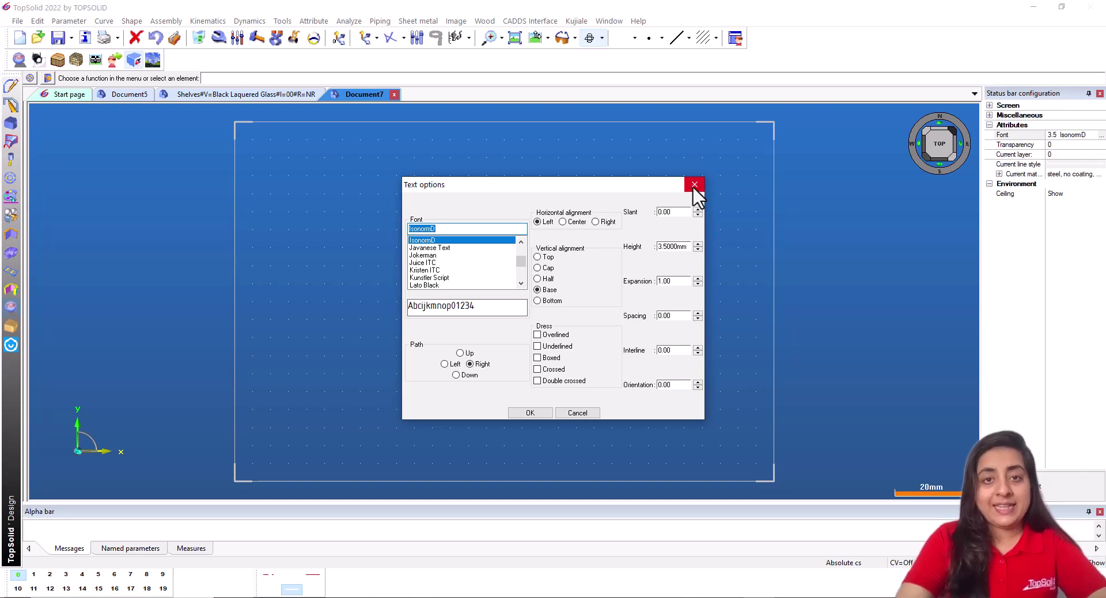
left_click(694, 185)
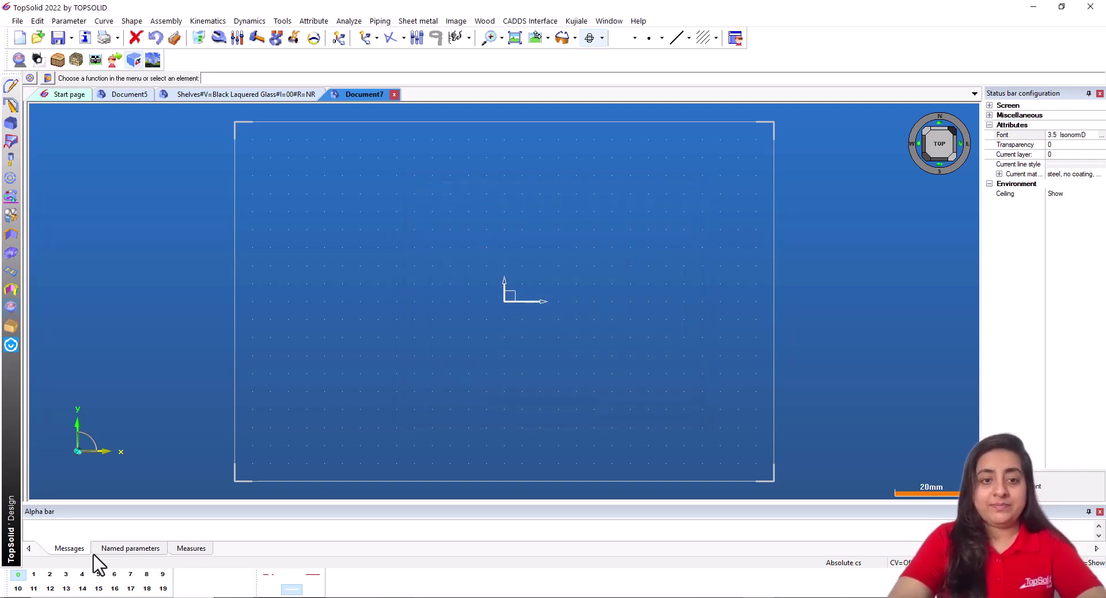
Activate the Alpha bar, float the Status bar configuration panel, then dock it at the right edge
left_click(49, 531)
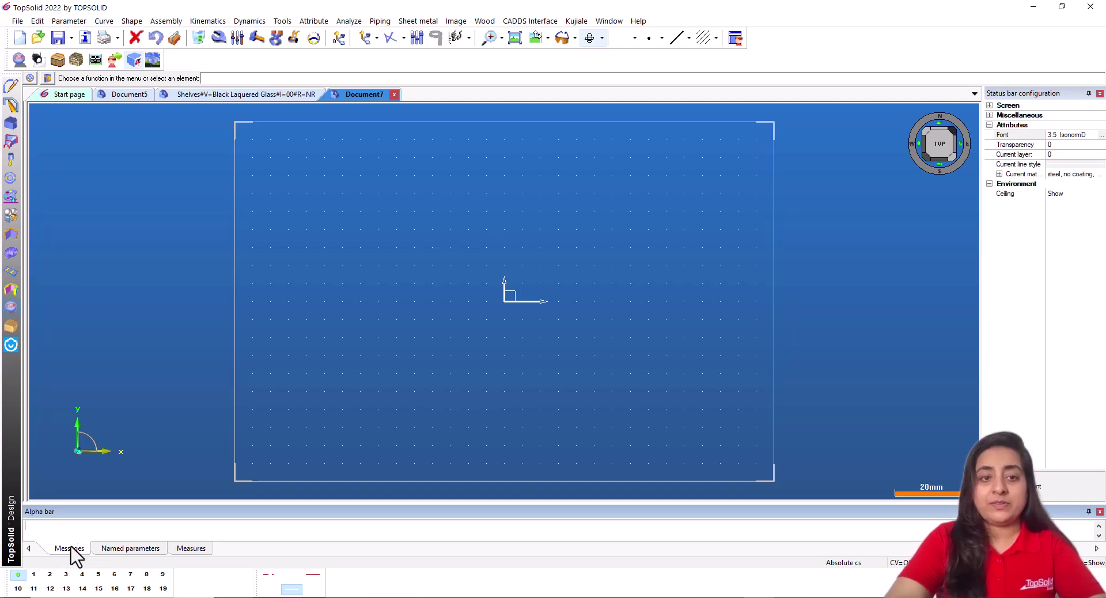
mouse_move(1048, 96)
left_mouse_down()
mouse_move(783, 148)
mouse_move(1008, 104)
mouse_move(1062, 115)
mouse_move(1032, 128)
mouse_move(1036, 114)
left_mouse_up()
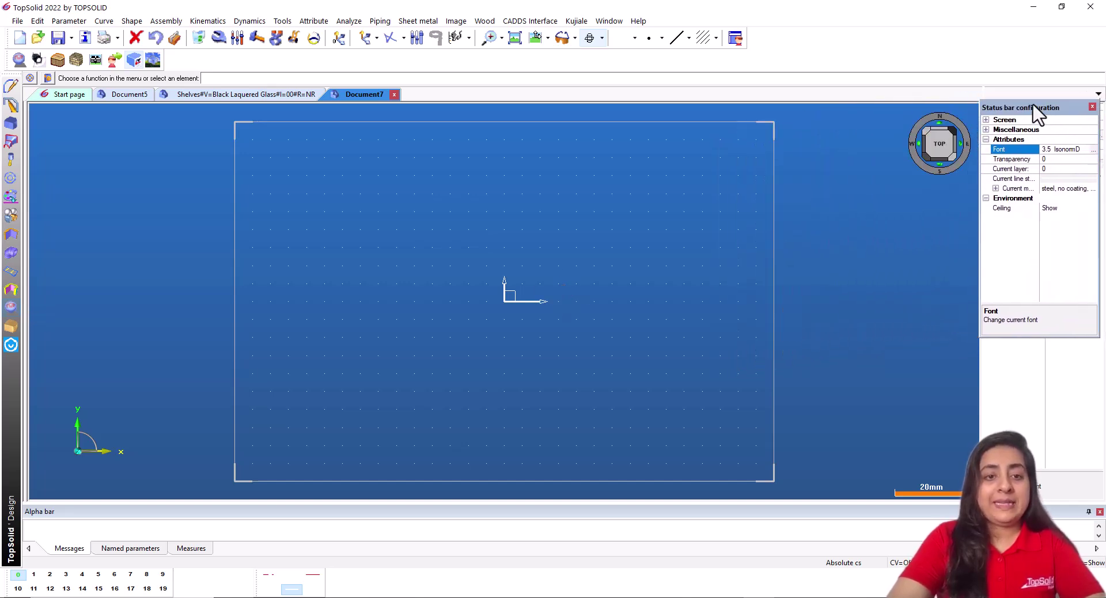
right_click(1036, 113)
left_click(1045, 131)
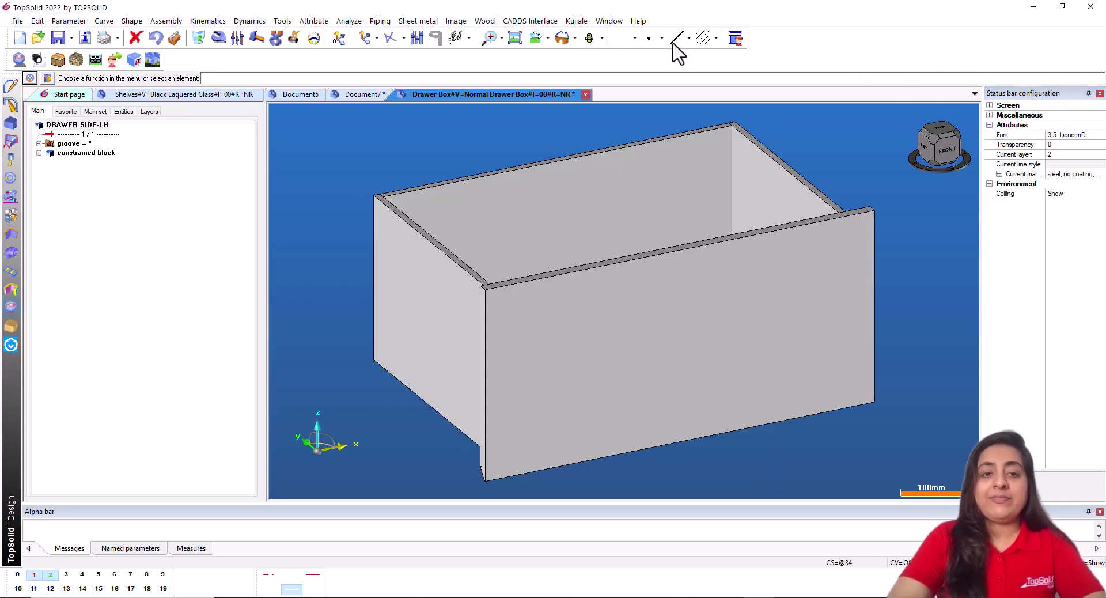
left_click(608, 22)
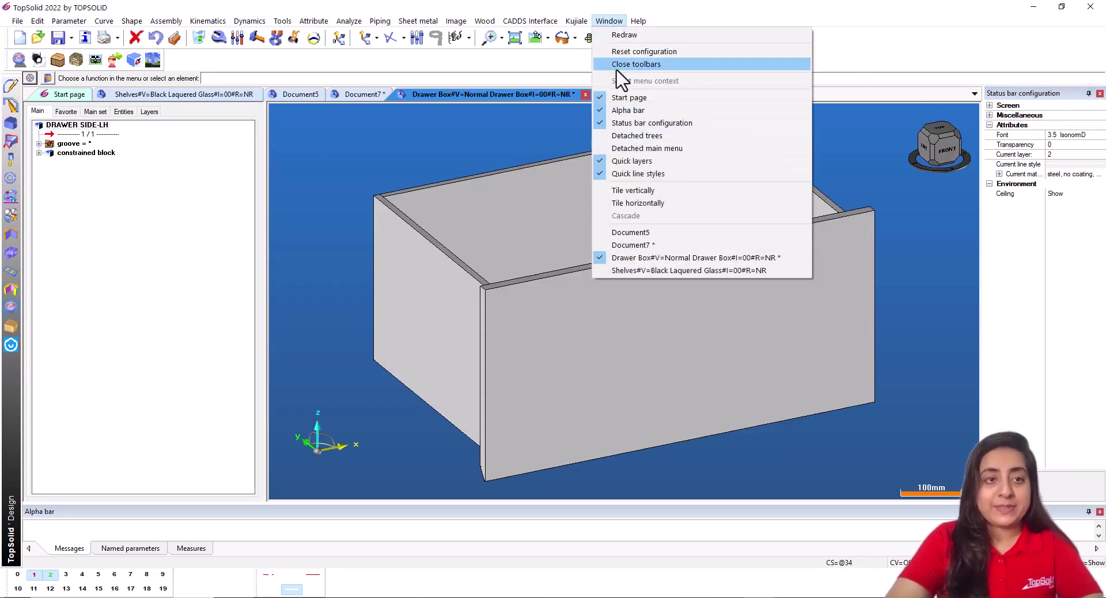
left_click(628, 110)
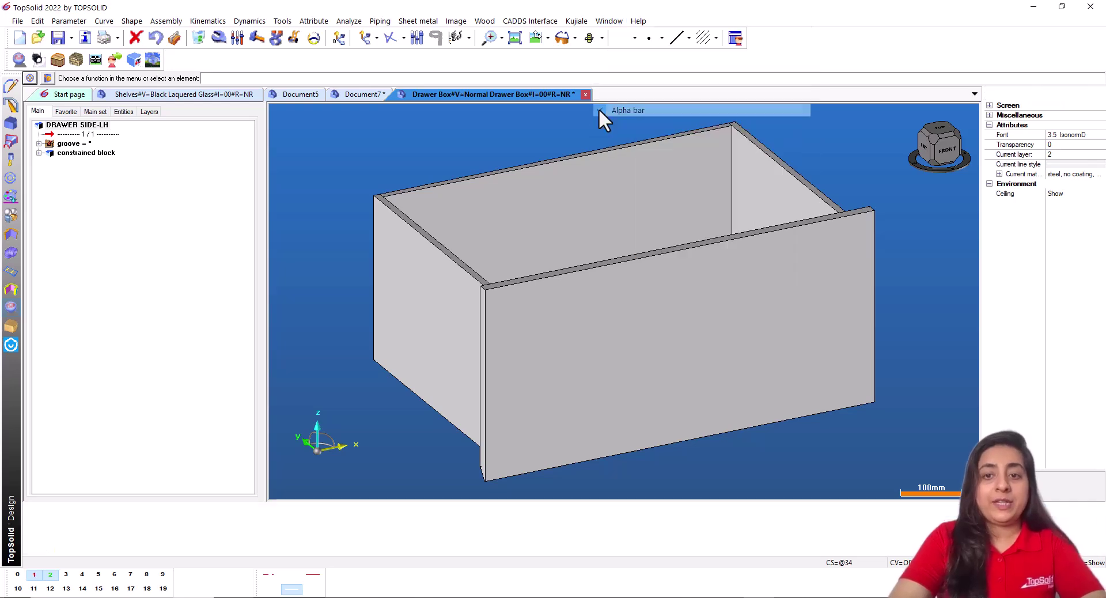
left_click(612, 21)
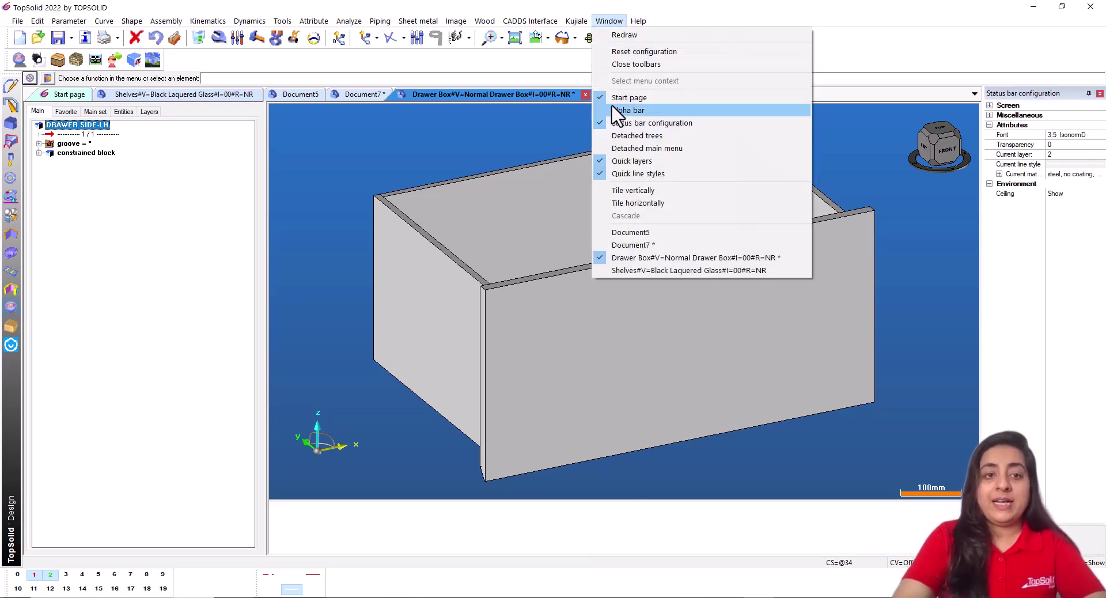
left_click(599, 111)
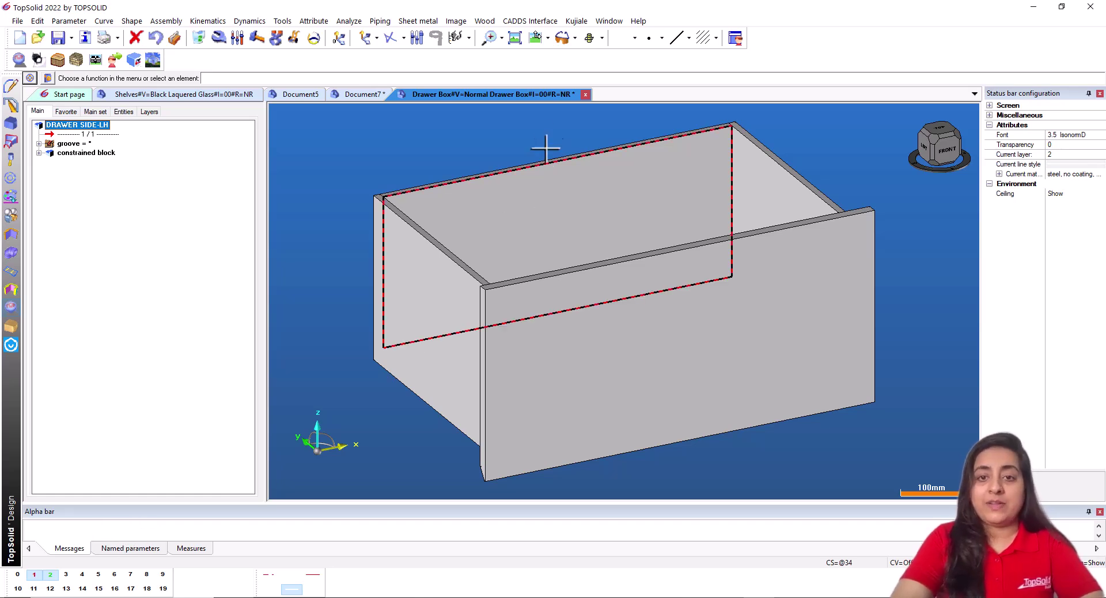
left_click(609, 22)
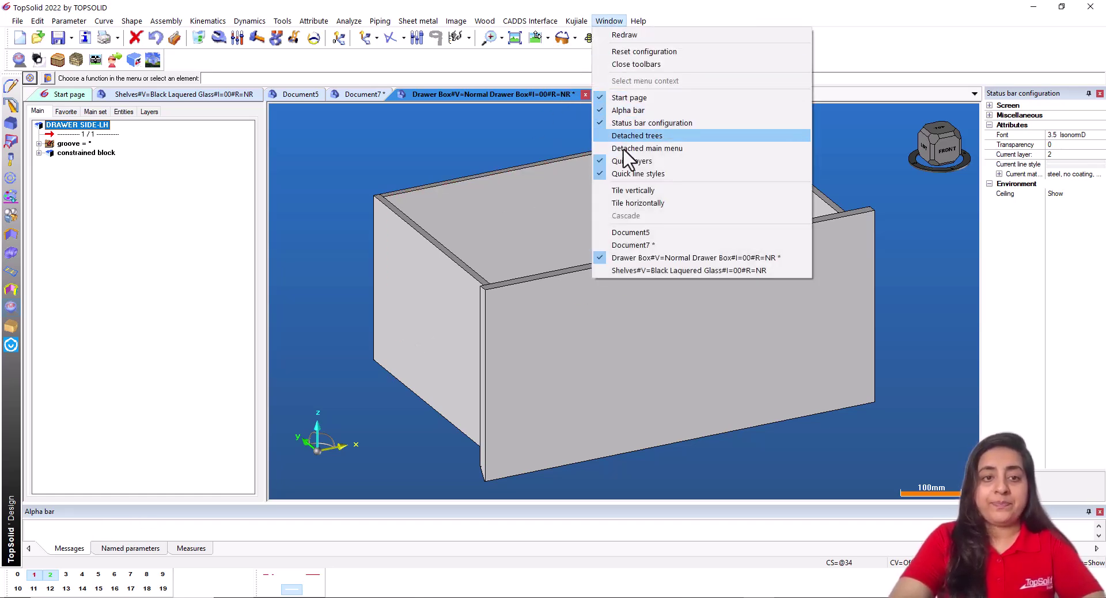
left_click(839, 60)
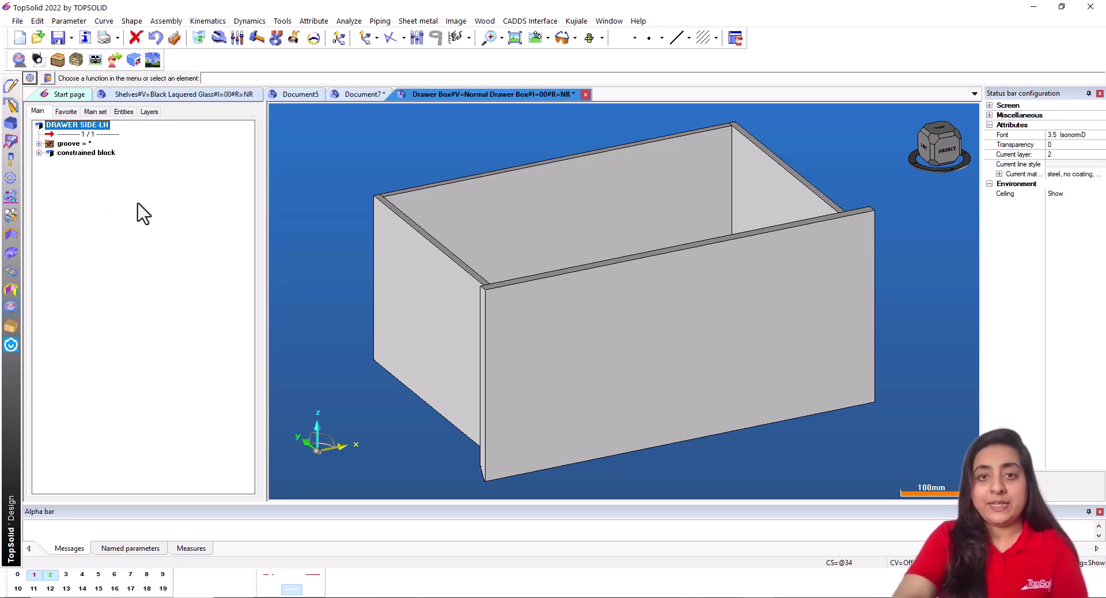
Switch the tree between Main set, Main and Favorites views, collapsing and restoring the panel
left_click(95, 111)
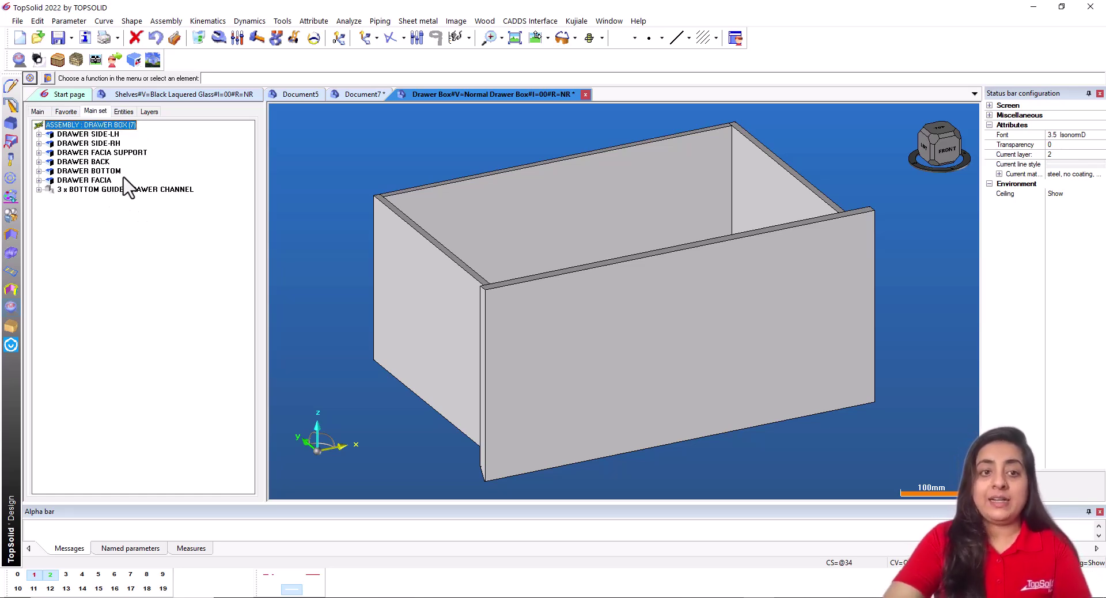
left_click(37, 112)
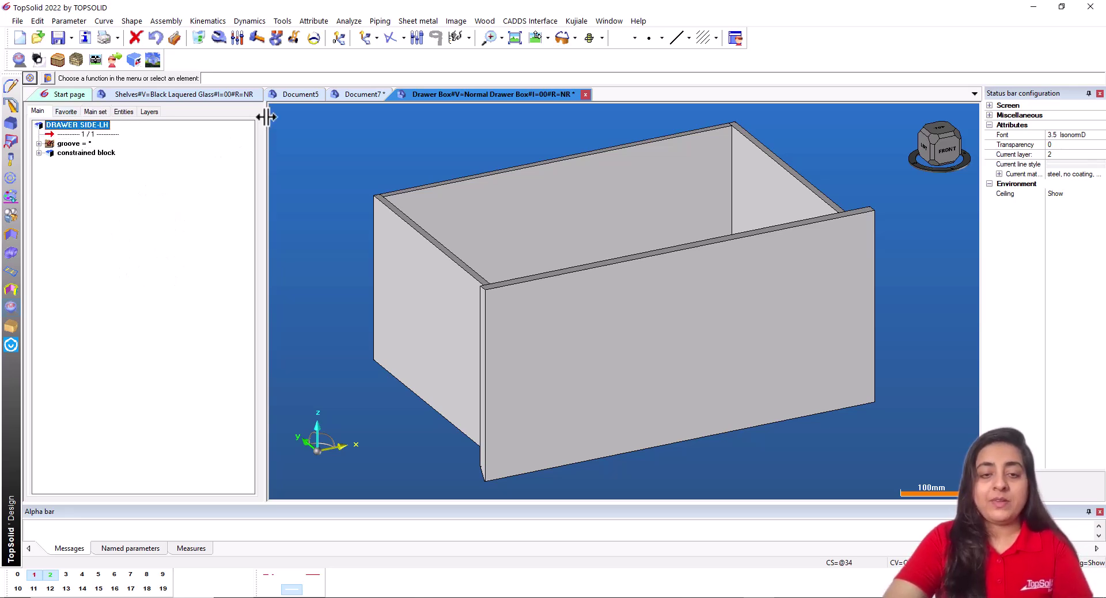
left_click_drag(266, 116, 158, 129)
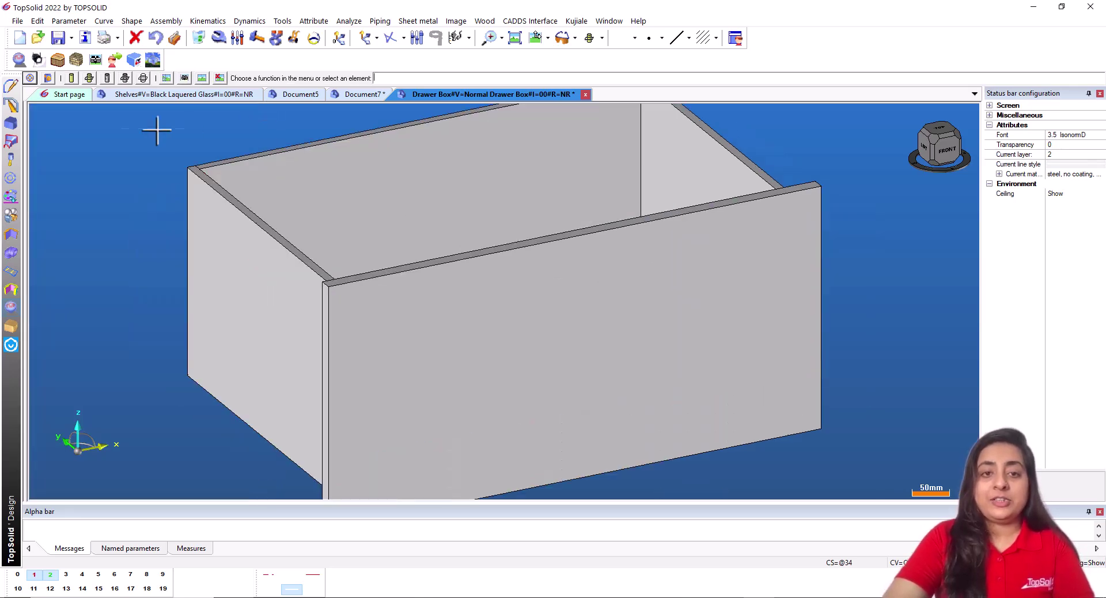
left_click(26, 115)
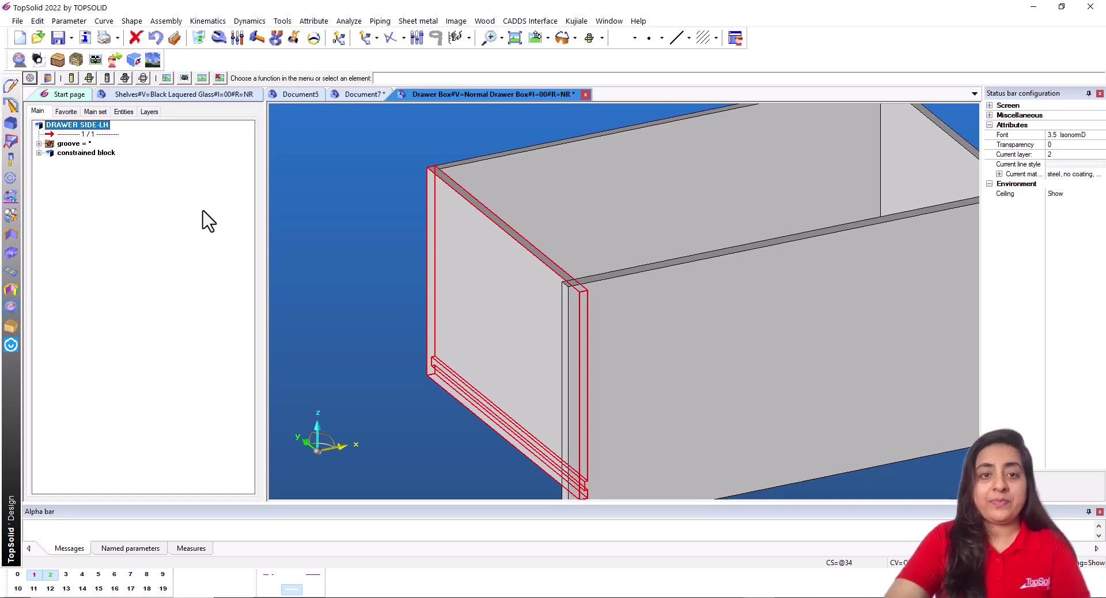
left_click(67, 112)
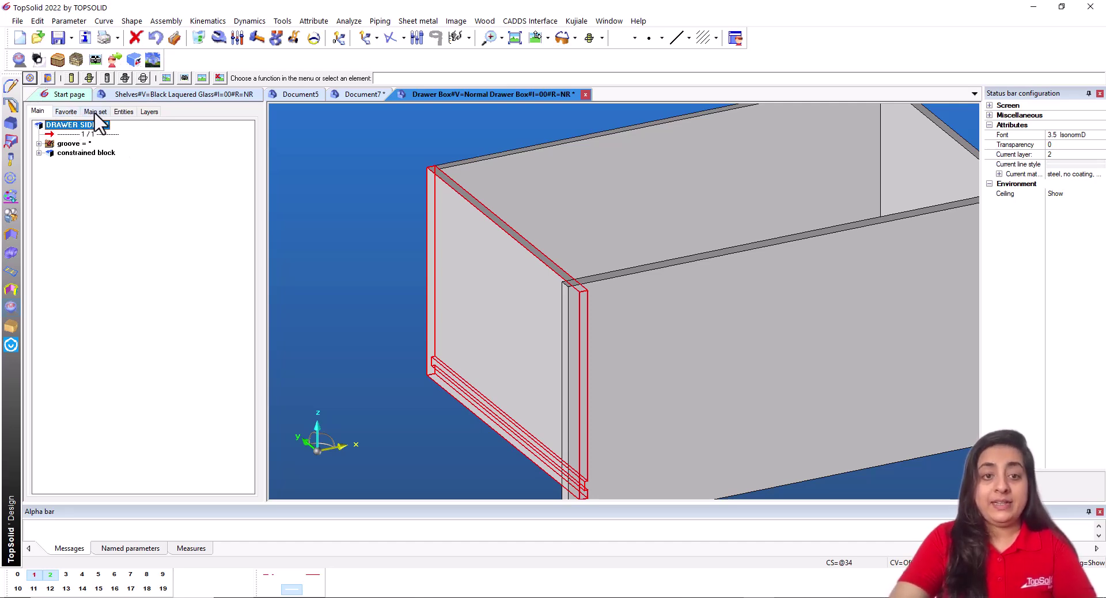
left_click(66, 112)
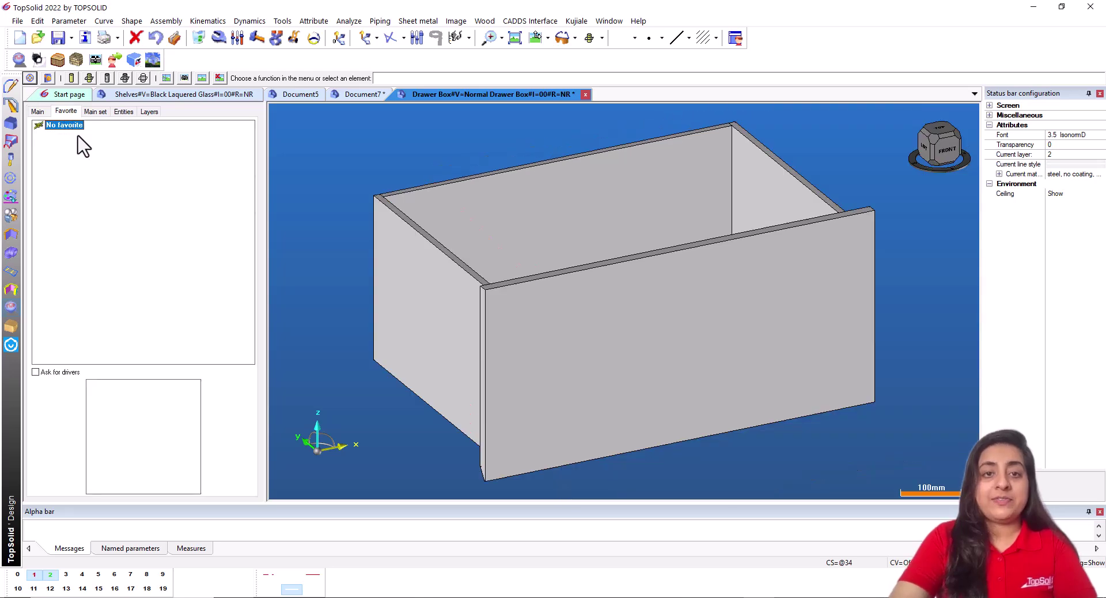
left_click(96, 111)
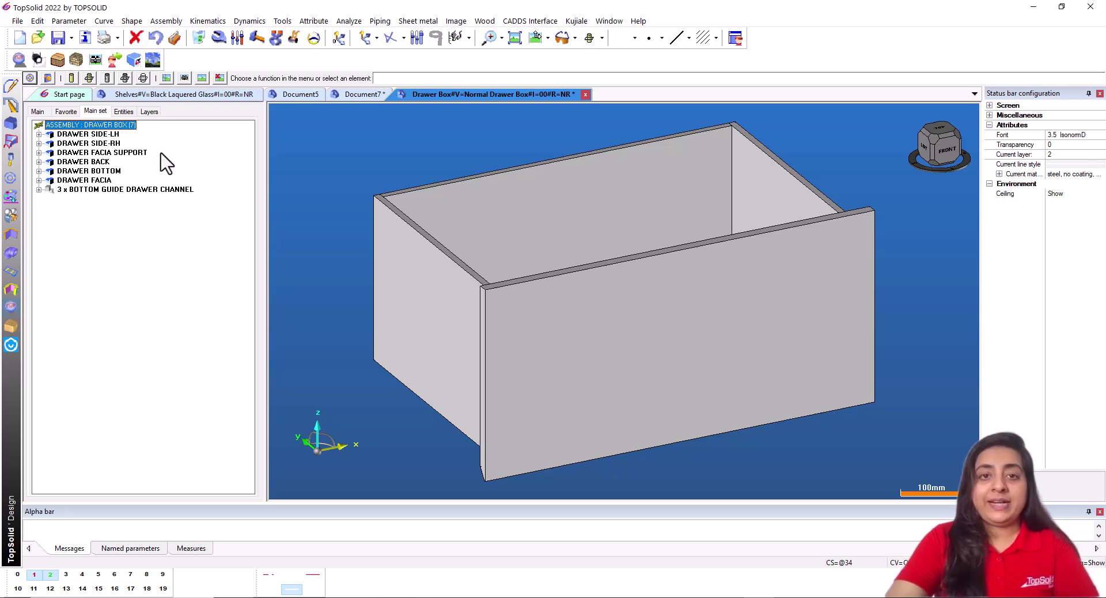
Expand the entities' shapes, points, parameters and coordinate systems, then list the layers 0, 1, 2
left_click(126, 113)
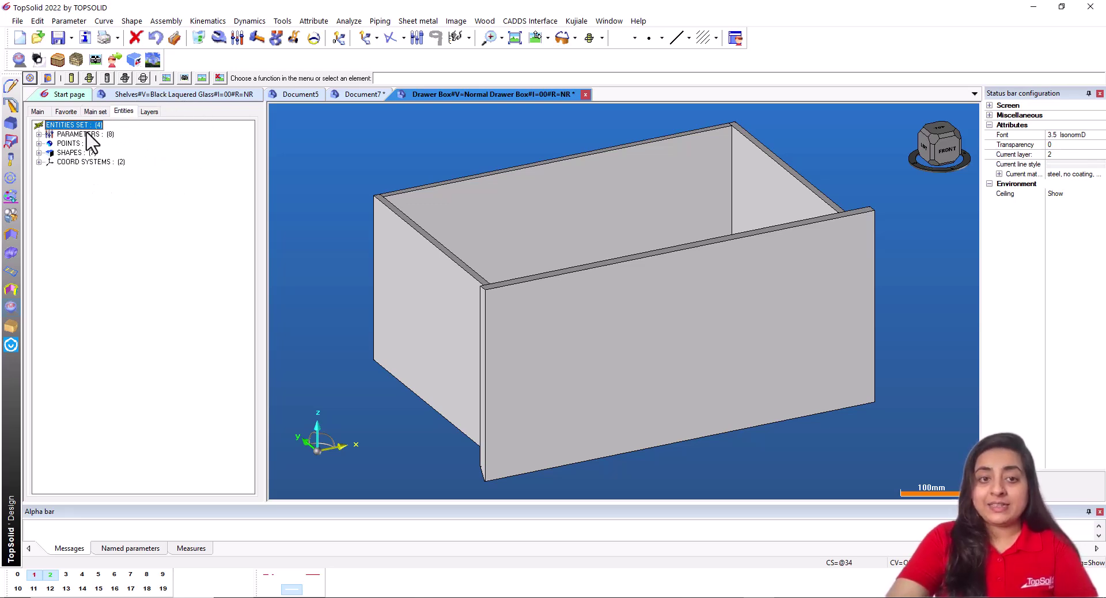
left_click(39, 152)
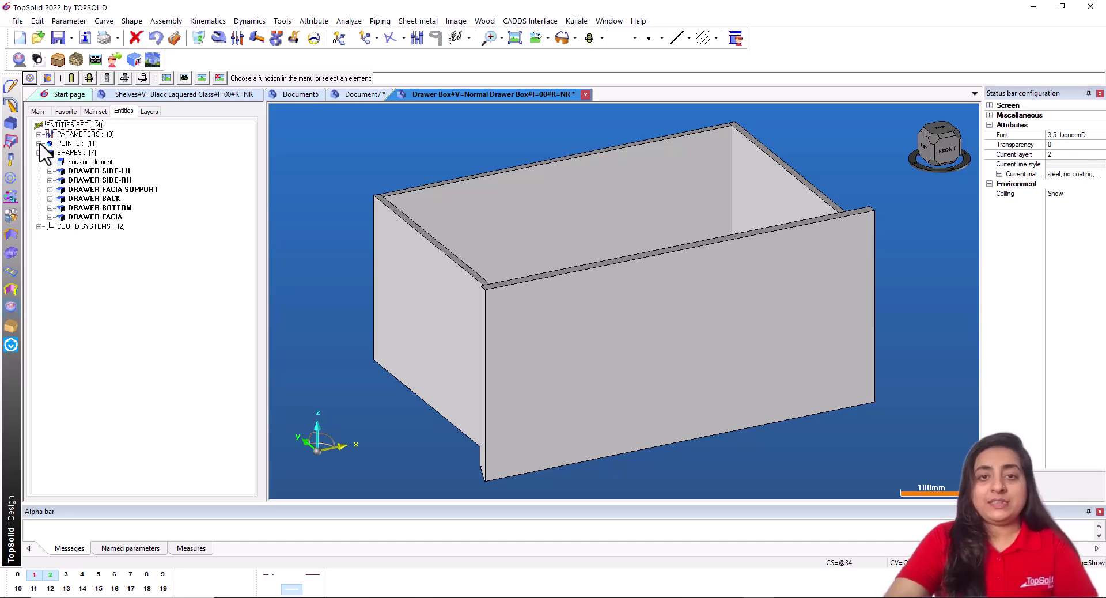
left_click(39, 144)
left_click(39, 135)
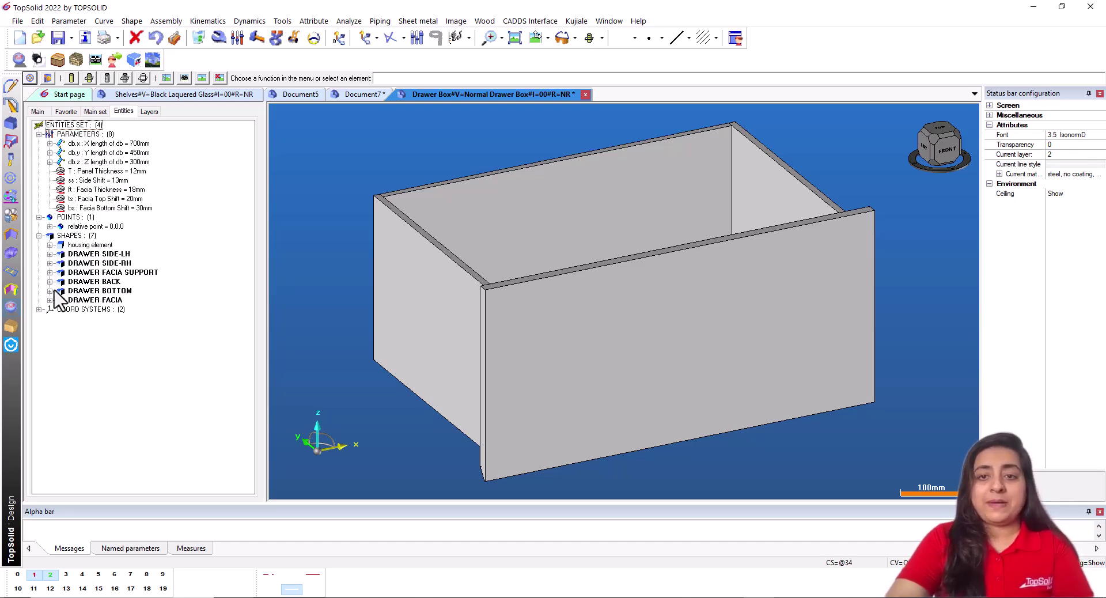
left_click(39, 309)
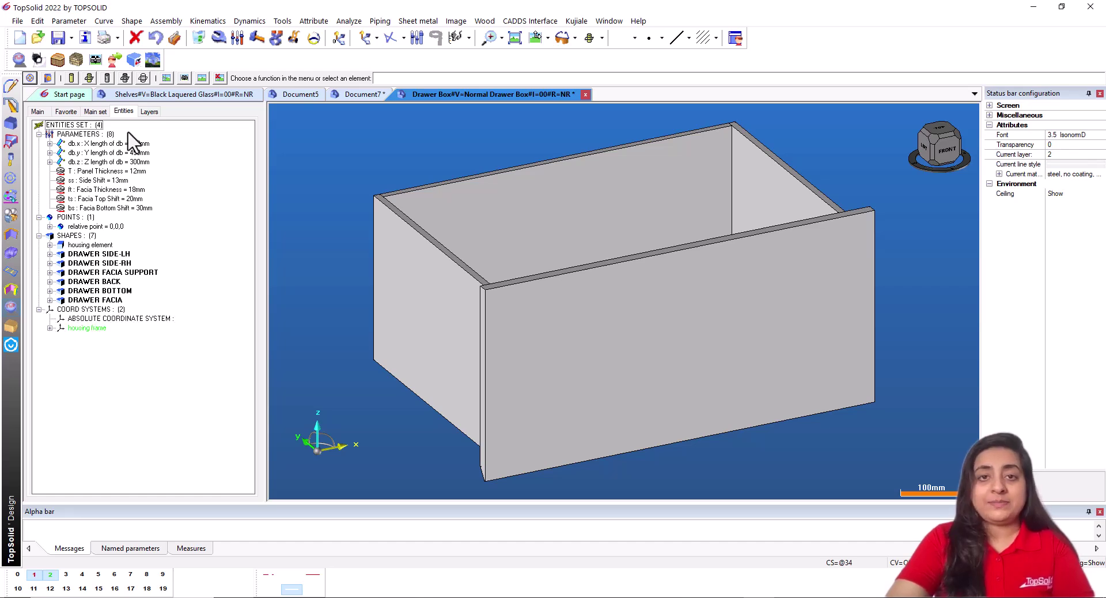
left_click(149, 111)
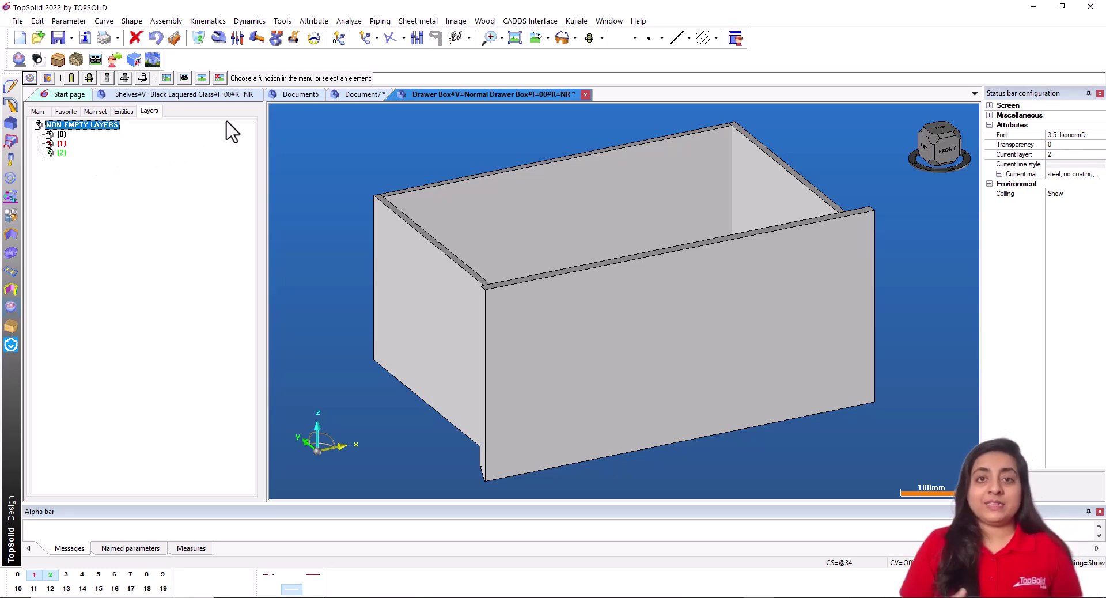
Collapse the tree panel fully to the left and zoom out slightly on the drawer box
left_click_drag(265, 114, 26, 115)
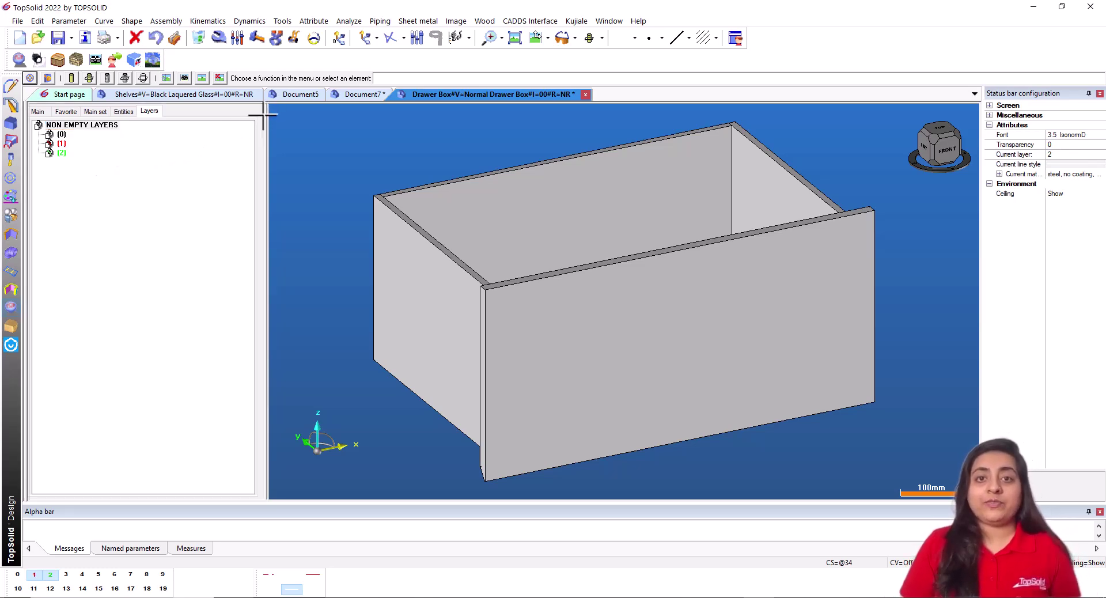
scroll(339, 387, "down", 1)
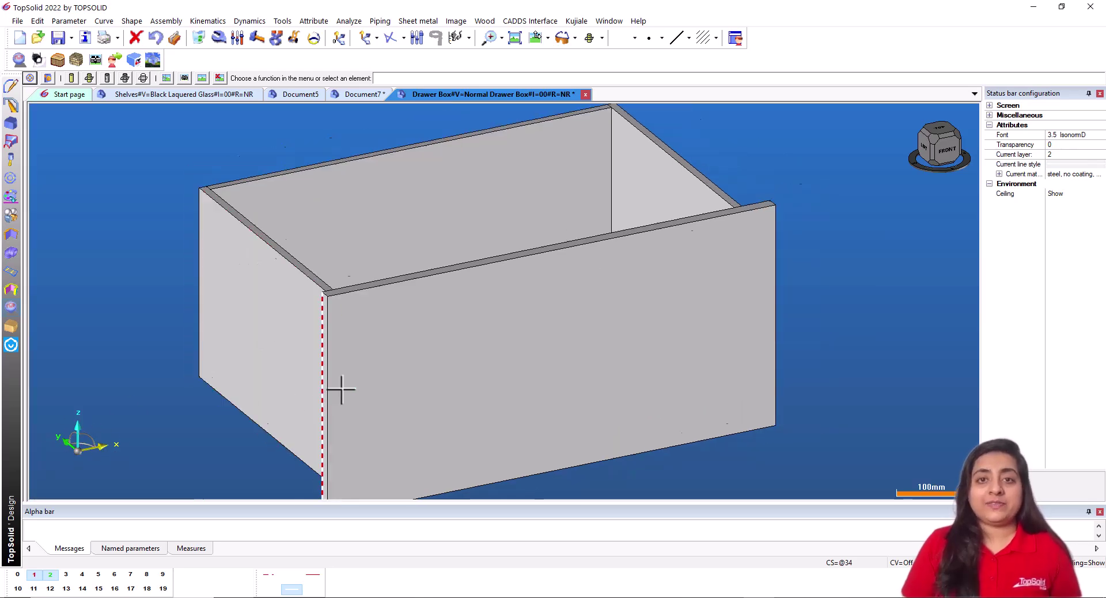